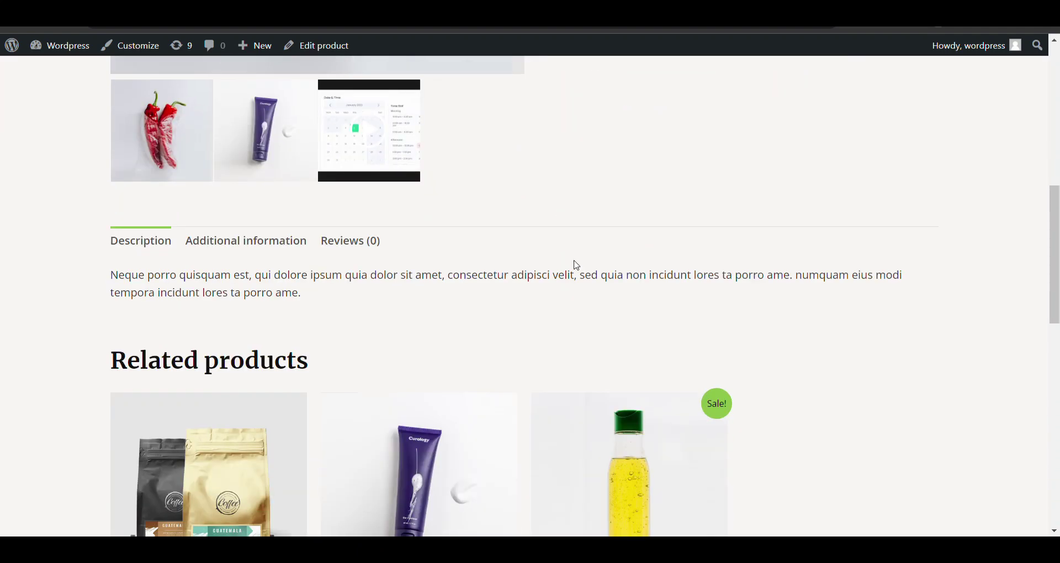
- Show the additional information of the Handpicked Red Chillies product and highlight its weight row
{"action": "left_click", "coordinate": [237, 242]}
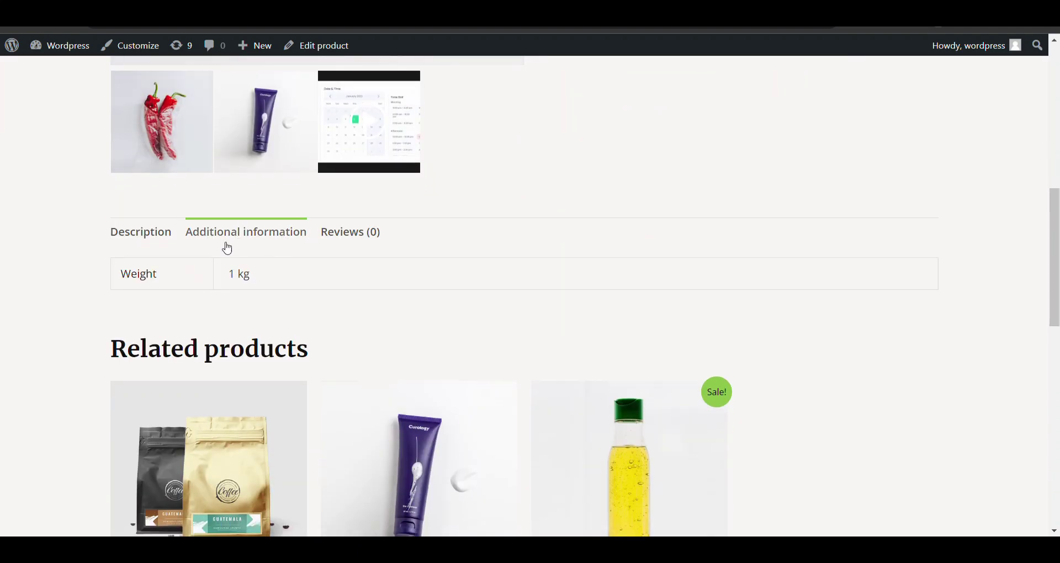
{"action": "left_click_drag", "start_coordinate": [112, 279], "coordinate": [272, 279]}
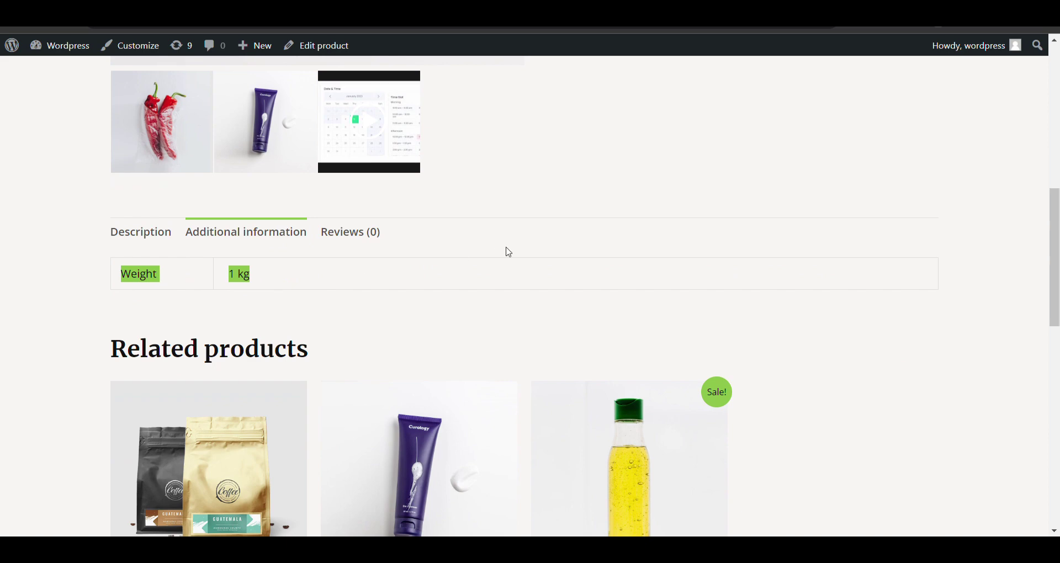
{"action": "scroll", "coordinate": [514, 253], "scroll_direction": "up", "scroll_amount": 10}
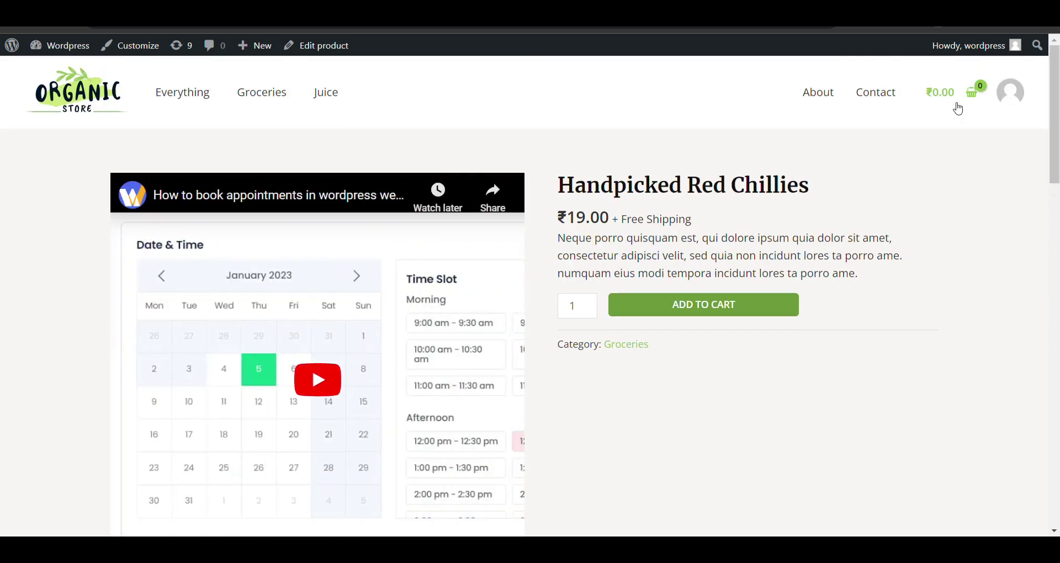
- Add one Handpicked Red Chillies to the cart and highlight the weight-based shipping charge in the cart totals
{"action": "left_click", "coordinate": [688, 310]}
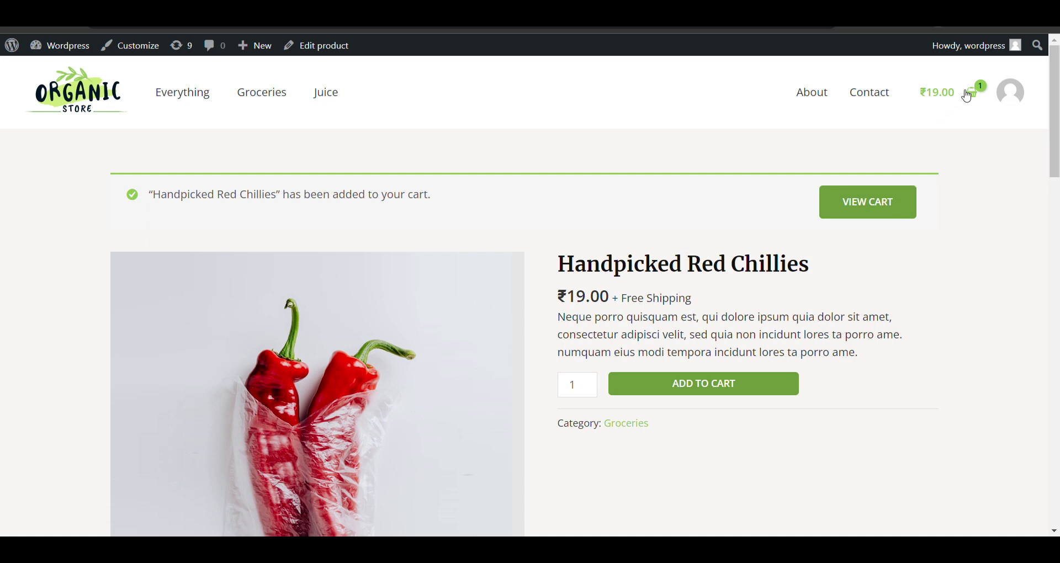
{"action": "left_click", "coordinate": [967, 98]}
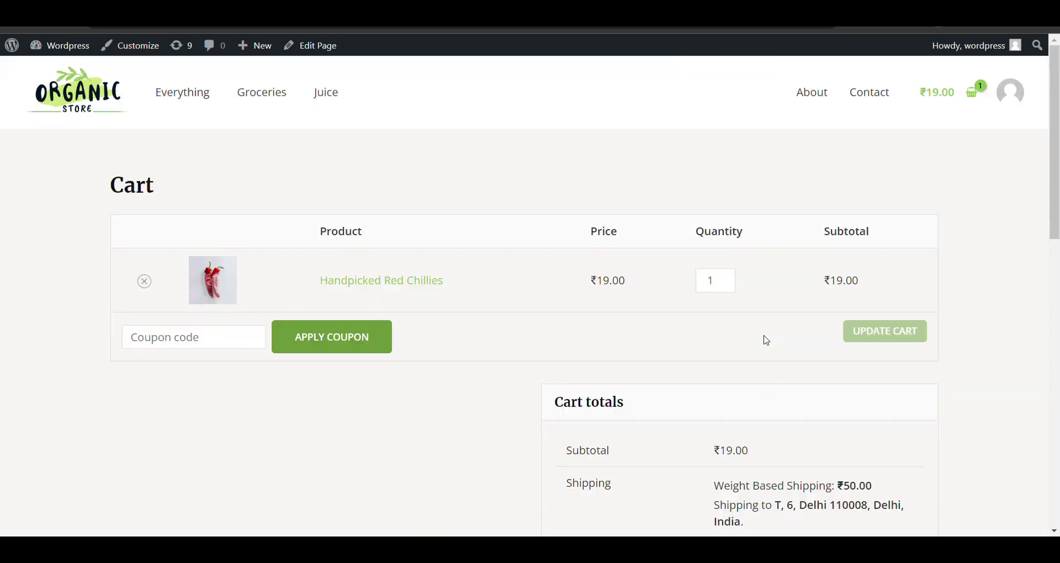
{"action": "scroll", "coordinate": [671, 420], "scroll_direction": "down", "scroll_amount": 6}
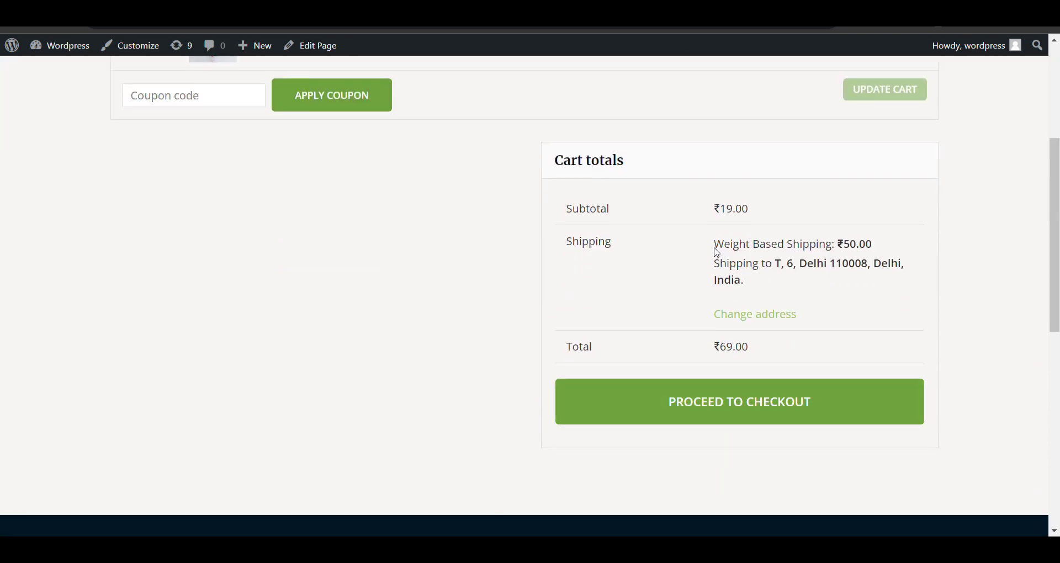
{"action": "left_click_drag", "start_coordinate": [714, 247], "coordinate": [903, 245]}
- Set the quantity of Handpicked Red Chillies to 2 and update the cart
{"action": "scroll", "coordinate": [905, 244], "scroll_direction": "up", "scroll_amount": 2}
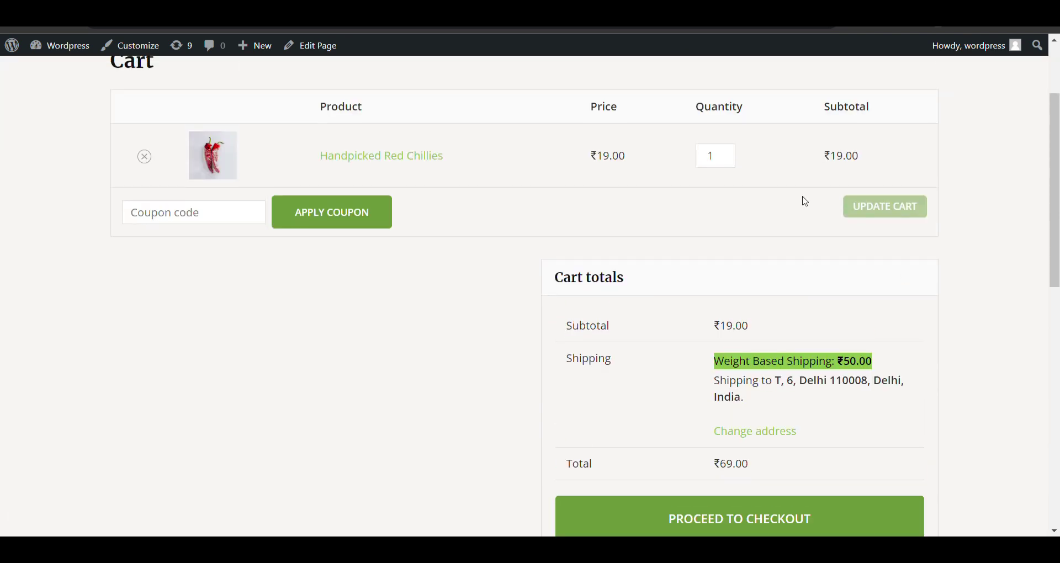
{"action": "left_click", "coordinate": [728, 152]}
{"action": "left_click", "coordinate": [883, 211]}
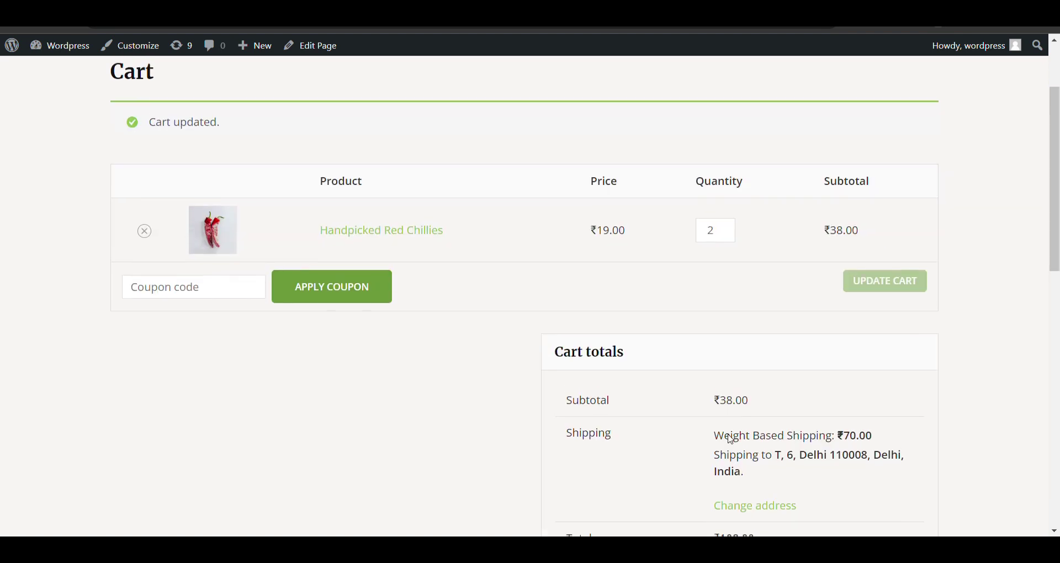
- Examine the weight-based shipping charge and the totals of the updated cart
{"action": "left_click_drag", "start_coordinate": [714, 440], "coordinate": [878, 436]}
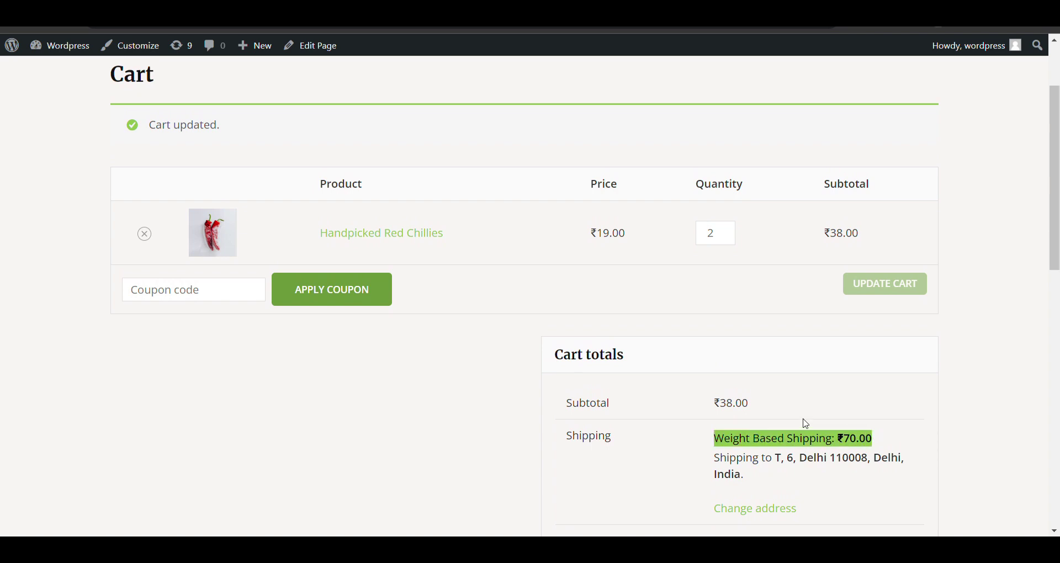
{"action": "left_click", "coordinate": [708, 356]}
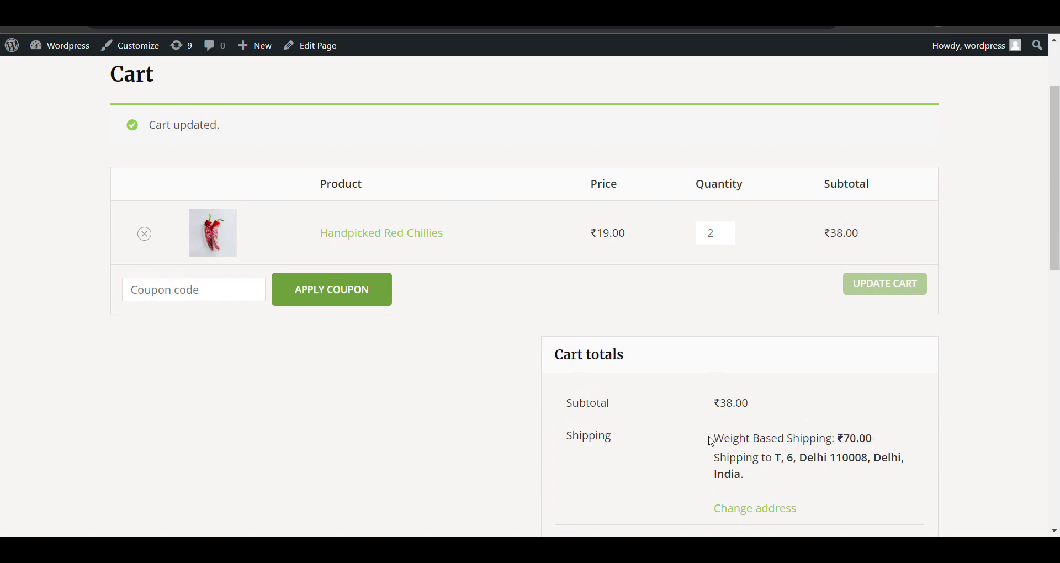
{"action": "left_click_drag", "start_coordinate": [710, 442], "coordinate": [874, 431]}
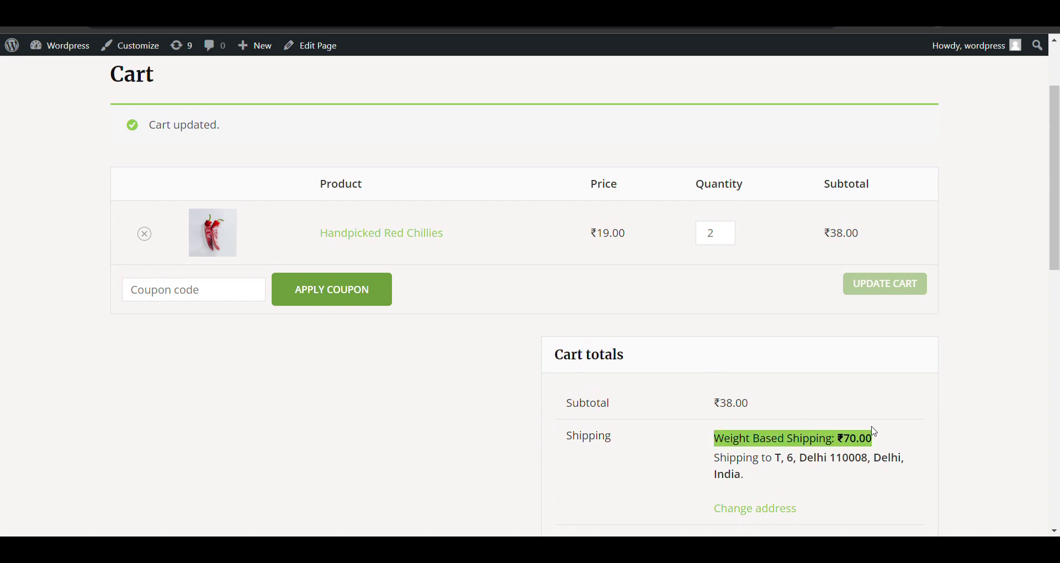
{"action": "left_click", "coordinate": [675, 338]}
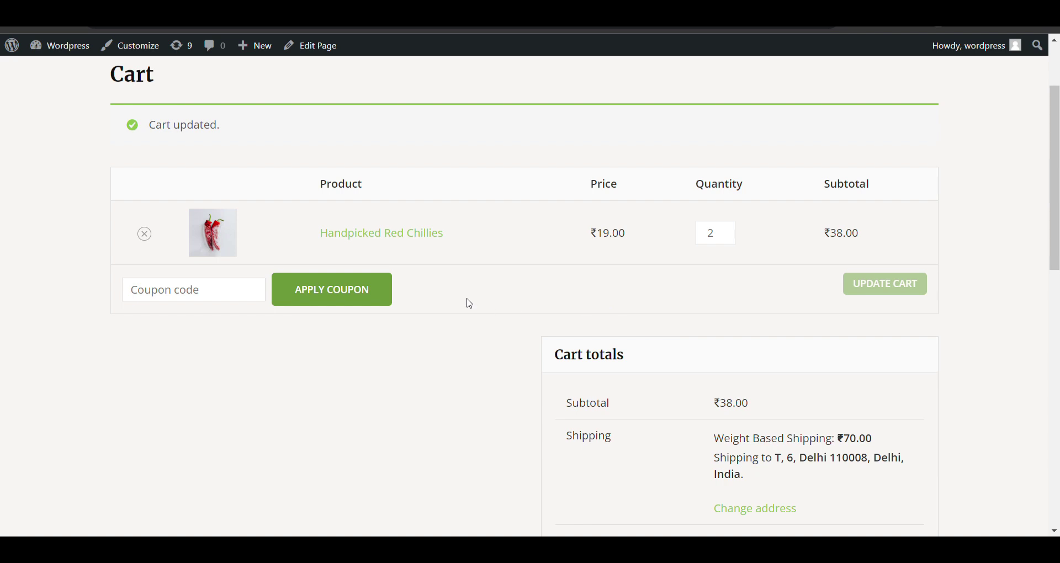
{"action": "scroll", "coordinate": [469, 303], "scroll_direction": "down", "scroll_amount": 2}
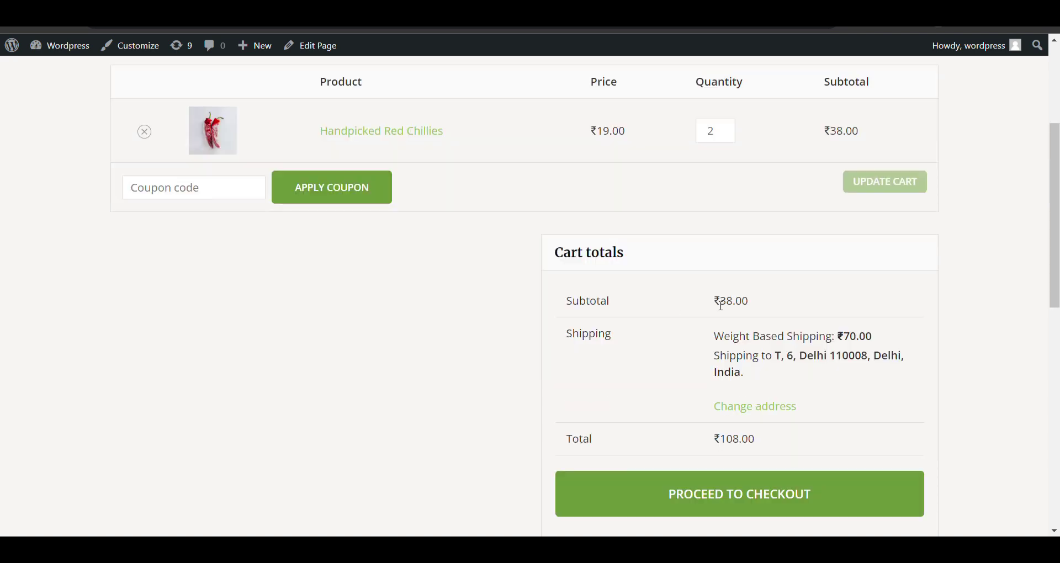
{"action": "scroll", "coordinate": [724, 305], "scroll_direction": "up", "scroll_amount": 4}
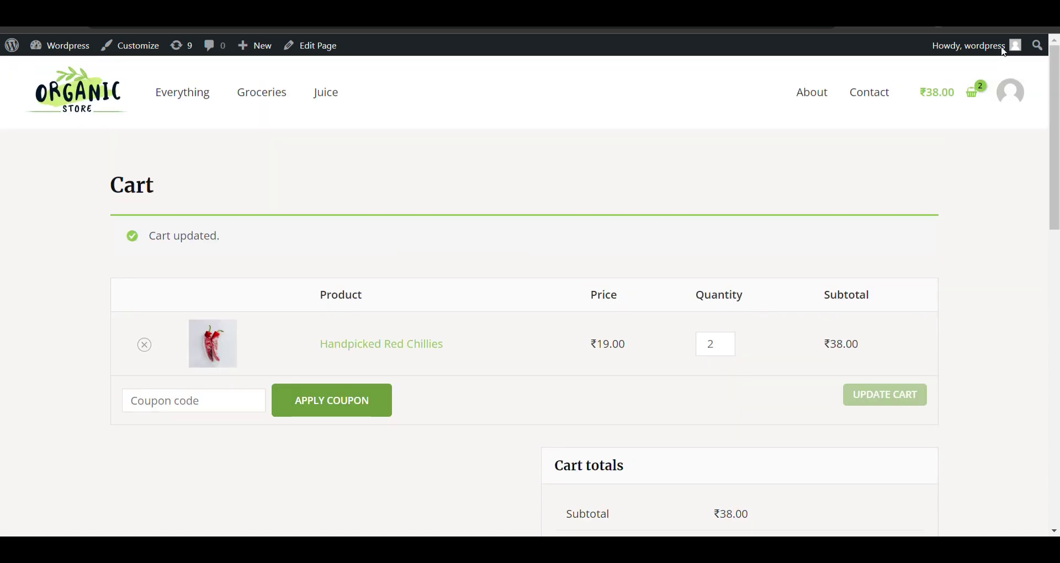
- In the WordPress dashboard, open the page for adding plugins and search for "WooCommerce Weight Based Shipping"
{"action": "scroll", "coordinate": [469, 304], "scroll_direction": "down", "scroll_amount": 2}
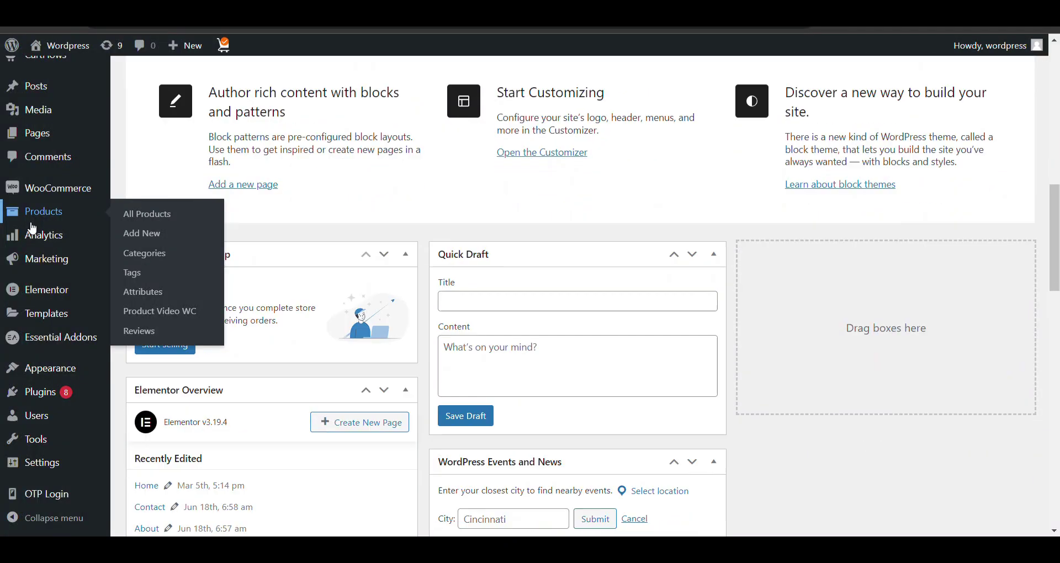
{"action": "scroll", "coordinate": [34, 221], "scroll_direction": "down", "scroll_amount": 1}
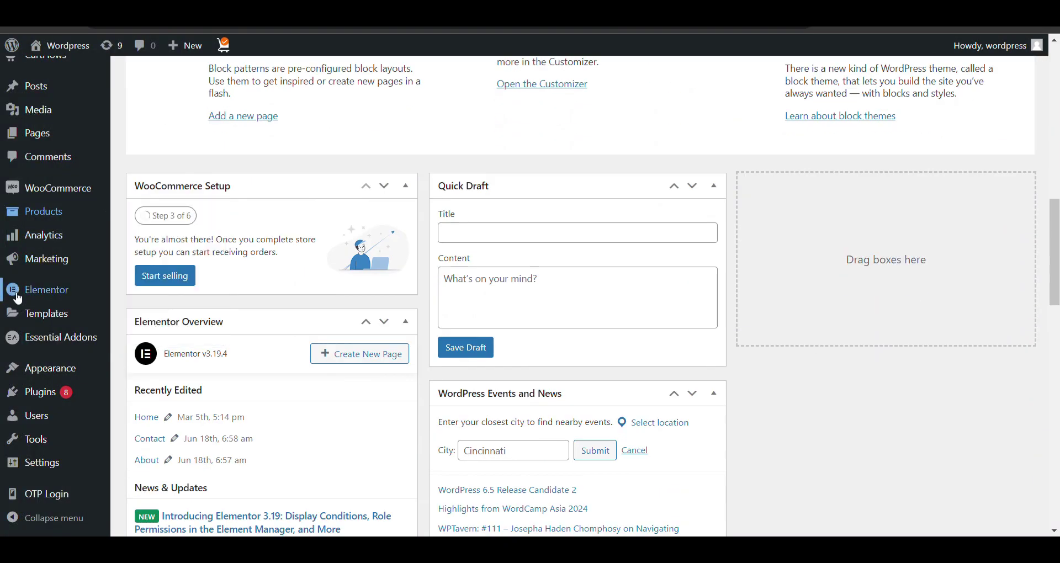
{"action": "mouse_move", "coordinate": [51, 404]}
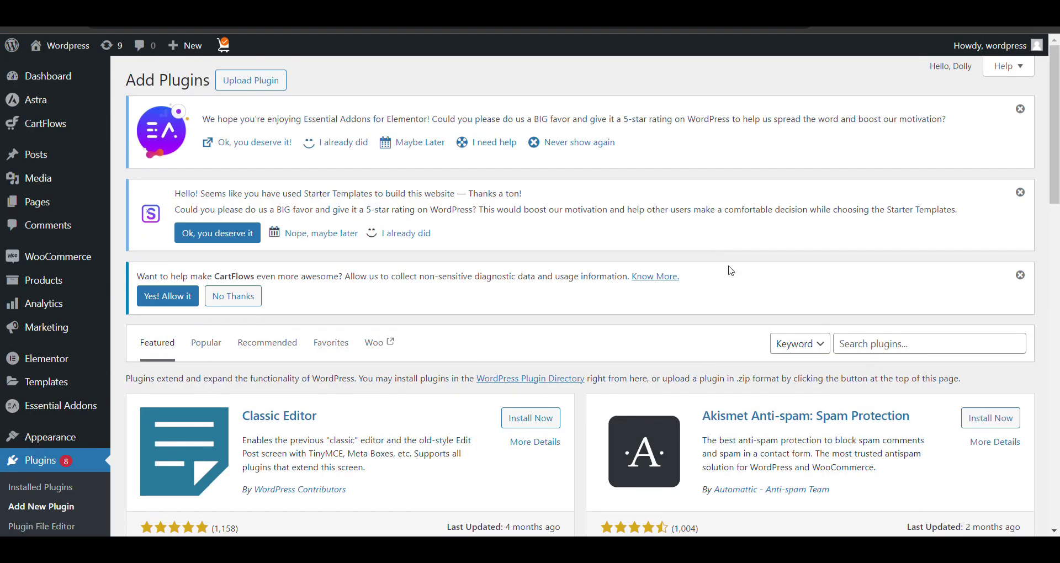
{"action": "left_click", "coordinate": [923, 346]}
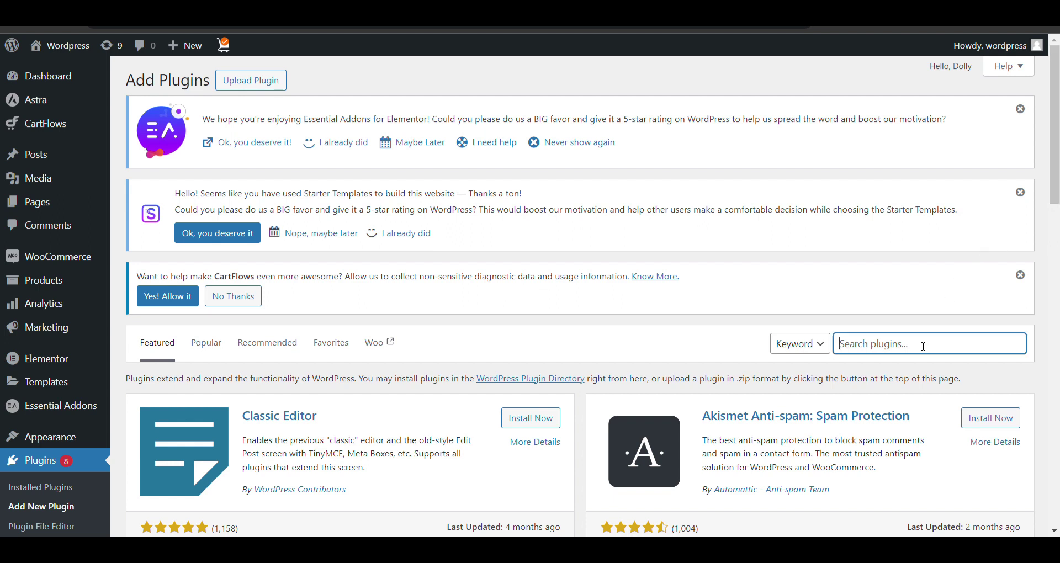
{"action": "type", "text": "WooCommerce Weight Based Shipping"}
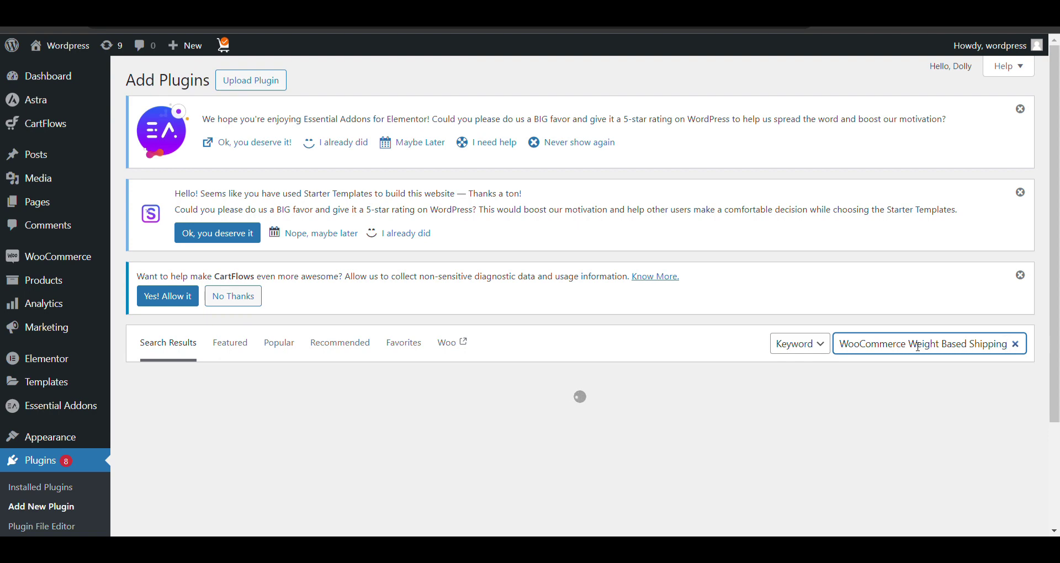
{"action": "scroll", "coordinate": [629, 352], "scroll_direction": "down", "scroll_amount": 1}
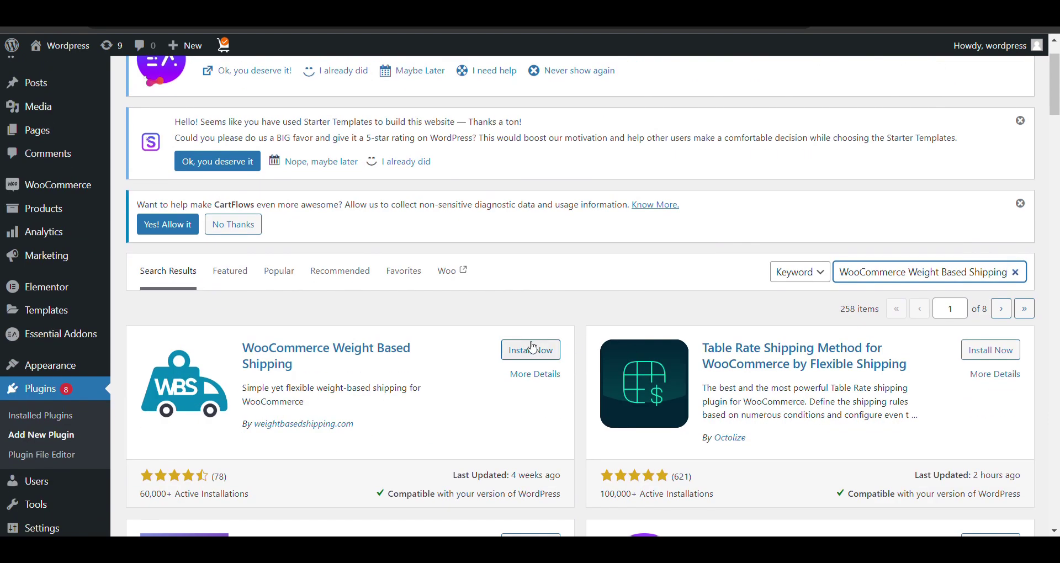
- Install and activate the WooCommerce Weight Based Shipping plugin by weightbasedshipping.com
{"action": "left_click", "coordinate": [533, 349]}
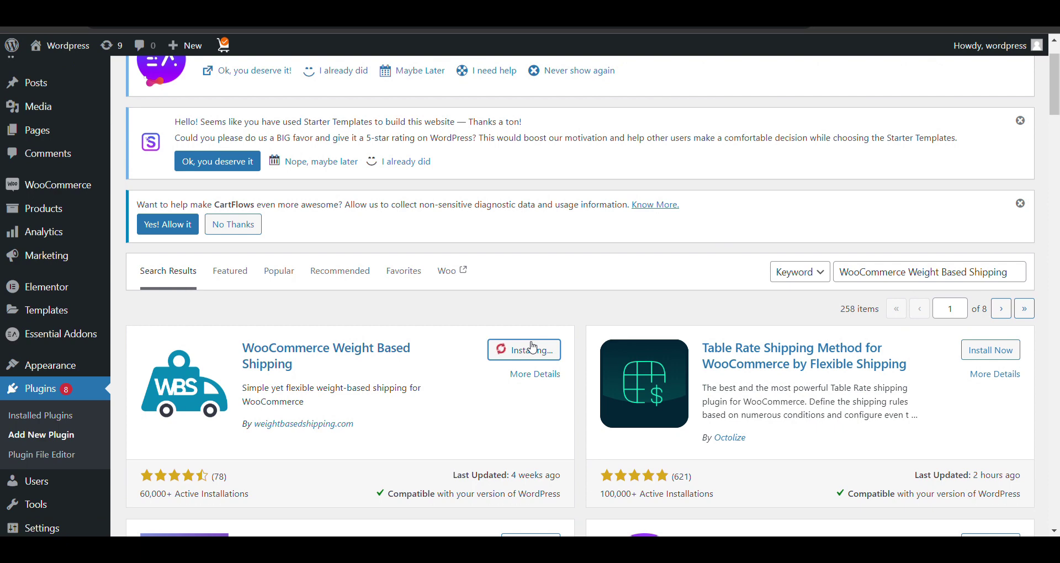
{"action": "scroll", "coordinate": [532, 347], "scroll_direction": "down", "scroll_amount": 2}
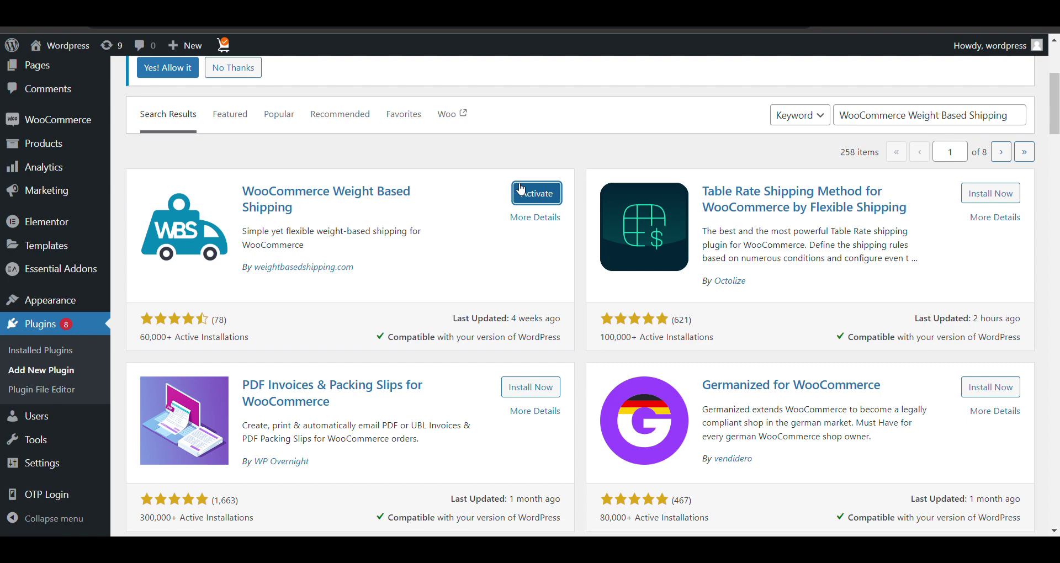
{"action": "scroll", "coordinate": [521, 189], "scroll_direction": "down", "scroll_amount": 2}
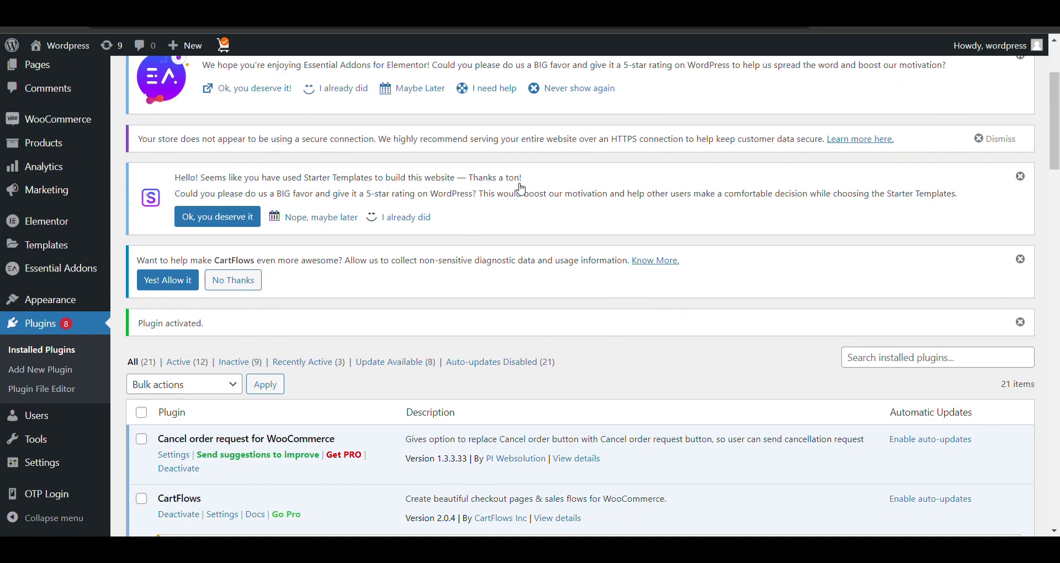
{"action": "scroll", "coordinate": [523, 177], "scroll_direction": "down", "scroll_amount": 1}
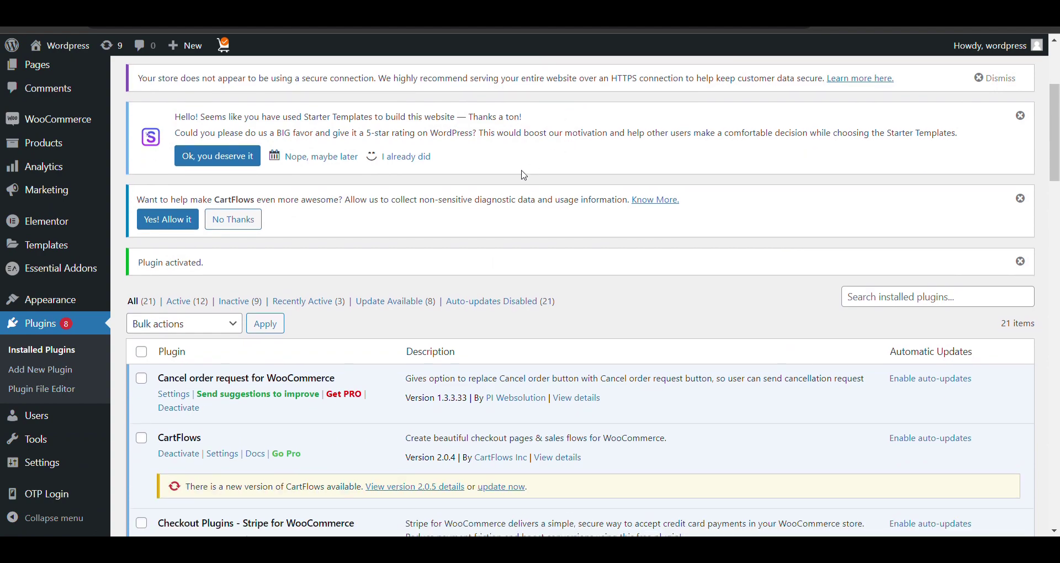
- Open the Weight Based Shipping section of the WooCommerce shipping settings
{"action": "scroll", "coordinate": [524, 175], "scroll_direction": "down", "scroll_amount": 5}
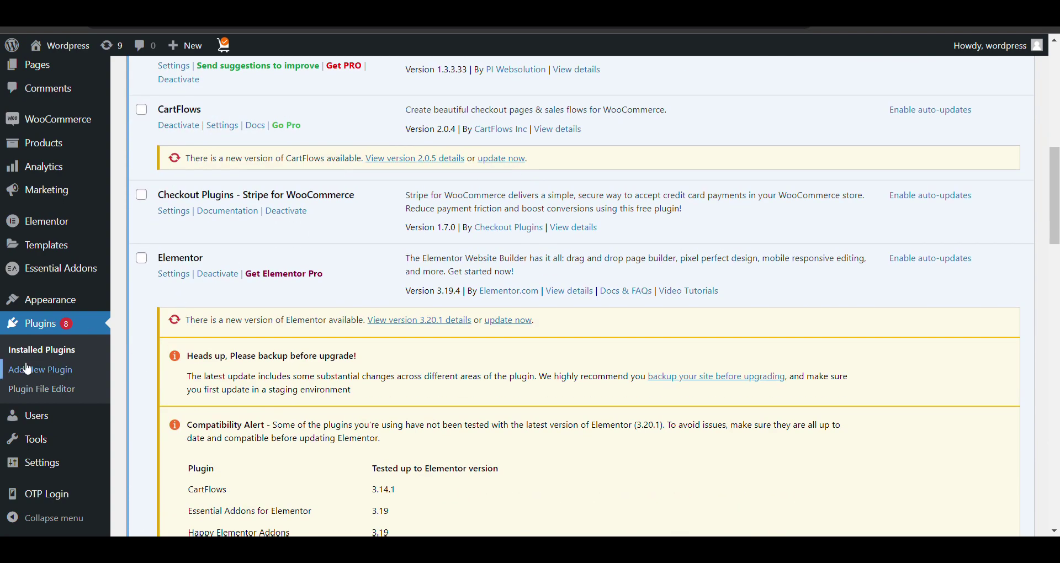
{"action": "scroll", "coordinate": [27, 368], "scroll_direction": "down", "scroll_amount": 2}
{"action": "scroll", "coordinate": [33, 353], "scroll_direction": "up", "scroll_amount": 5}
{"action": "mouse_move", "coordinate": [66, 258]}
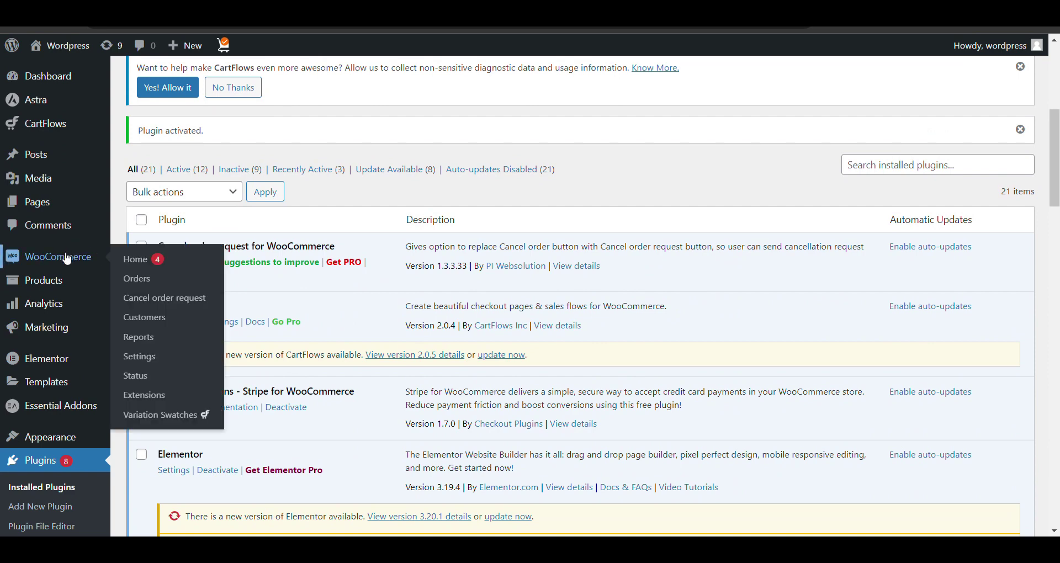
{"action": "left_click", "coordinate": [150, 362]}
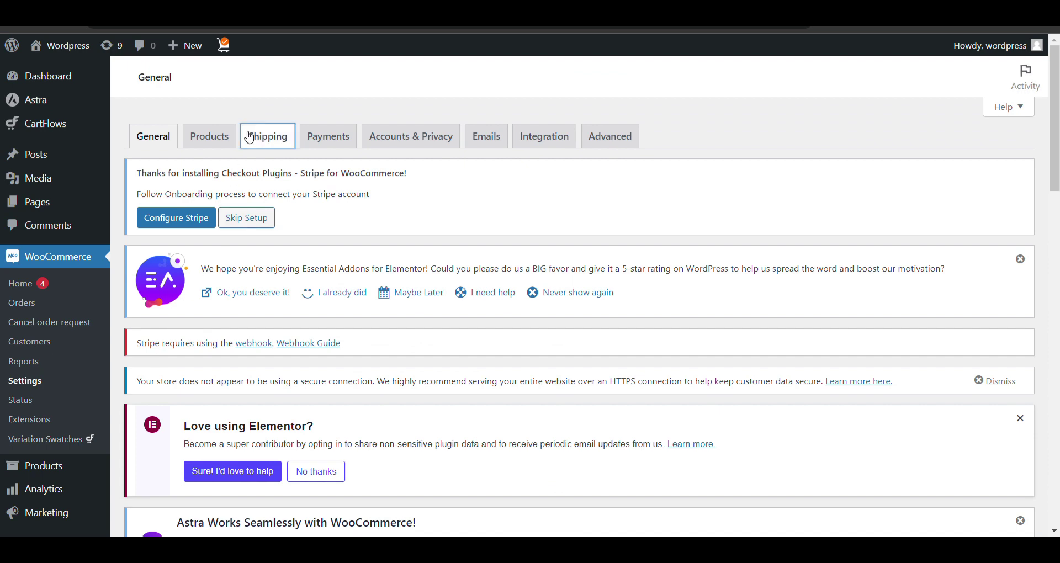
{"action": "left_click", "coordinate": [278, 142]}
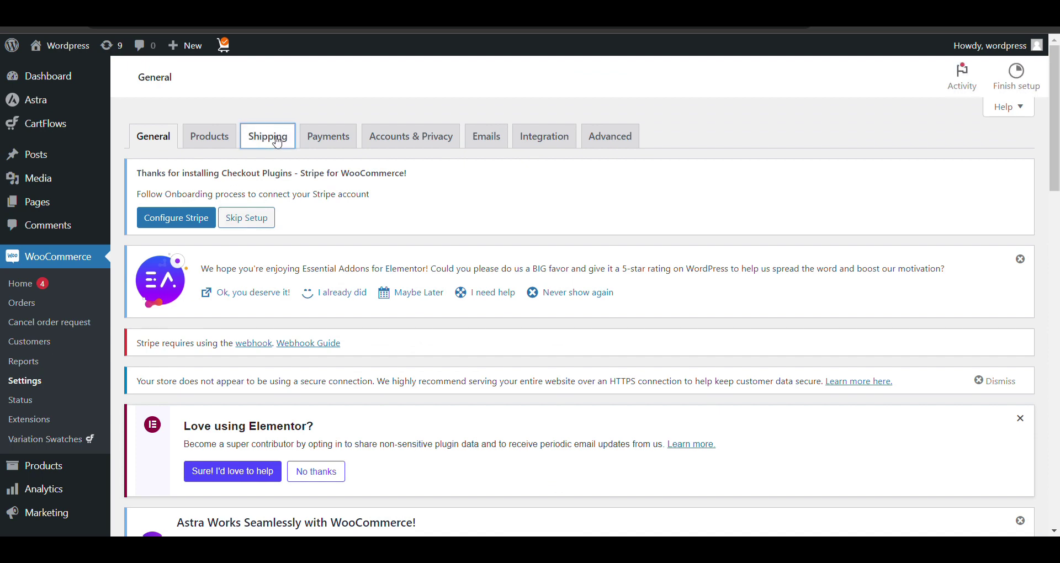
{"action": "scroll", "coordinate": [297, 196], "scroll_direction": "down", "scroll_amount": 9}
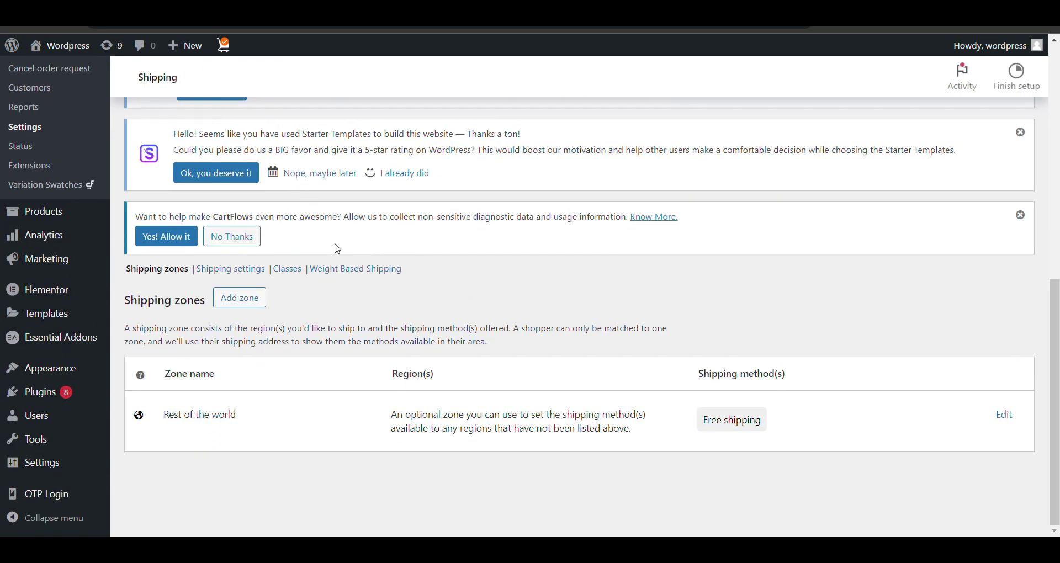
{"action": "left_click", "coordinate": [383, 274]}
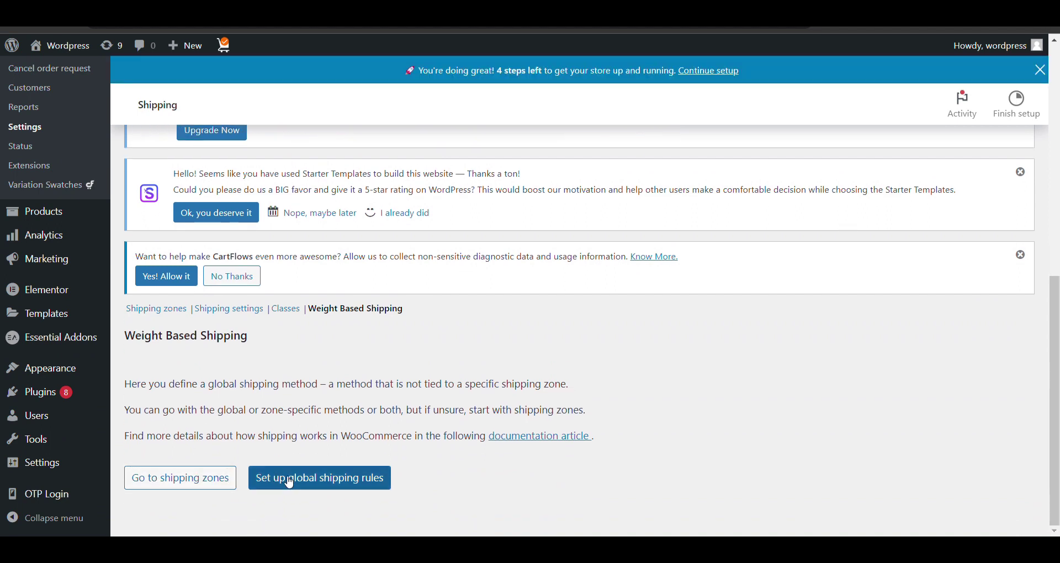
- Start setting up global shipping rules and bring up the empty shipping rules list
{"action": "left_click", "coordinate": [291, 482]}
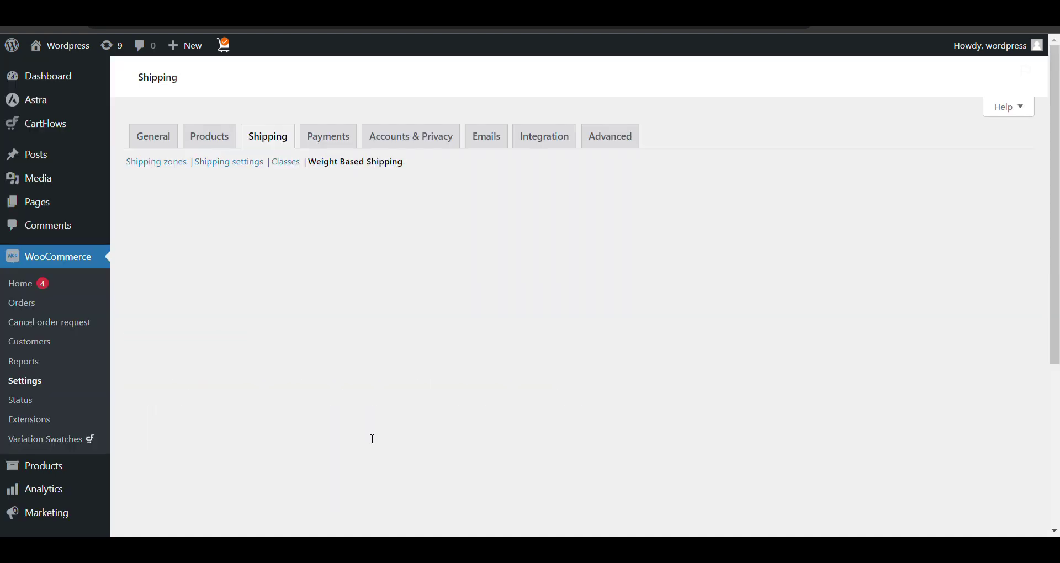
{"action": "scroll", "coordinate": [371, 438], "scroll_direction": "down", "scroll_amount": 5}
{"action": "scroll", "coordinate": [372, 437], "scroll_direction": "down", "scroll_amount": 5}
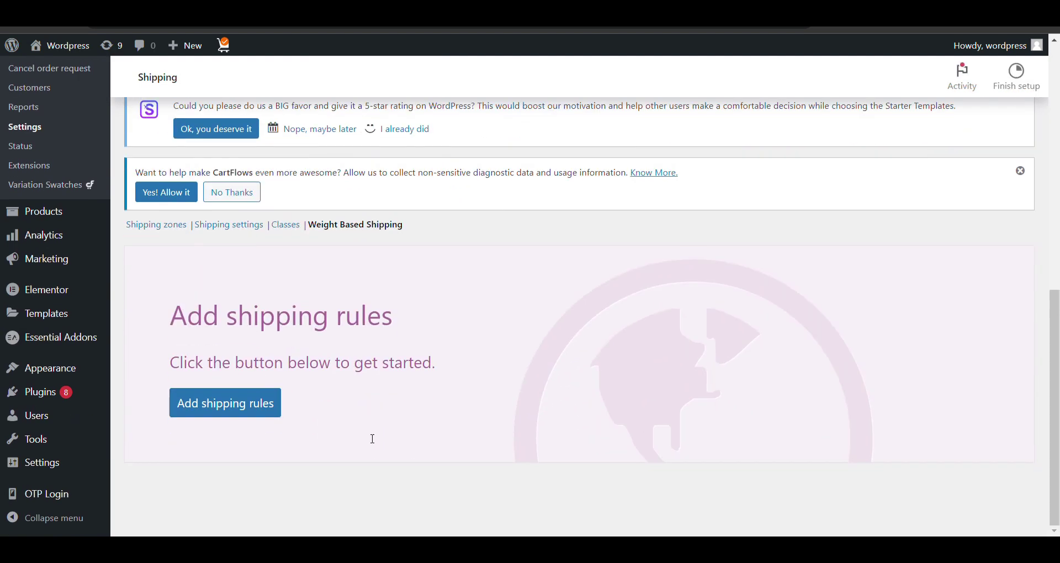
{"action": "left_click", "coordinate": [254, 420]}
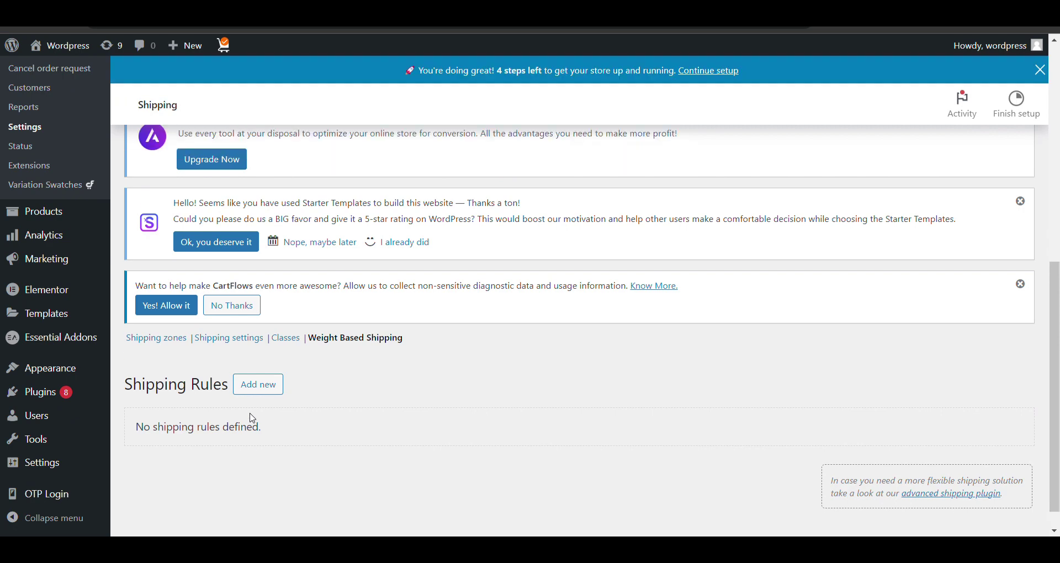
- Add a new shipping rule and set its Taxable option to No
{"action": "left_click", "coordinate": [259, 386]}
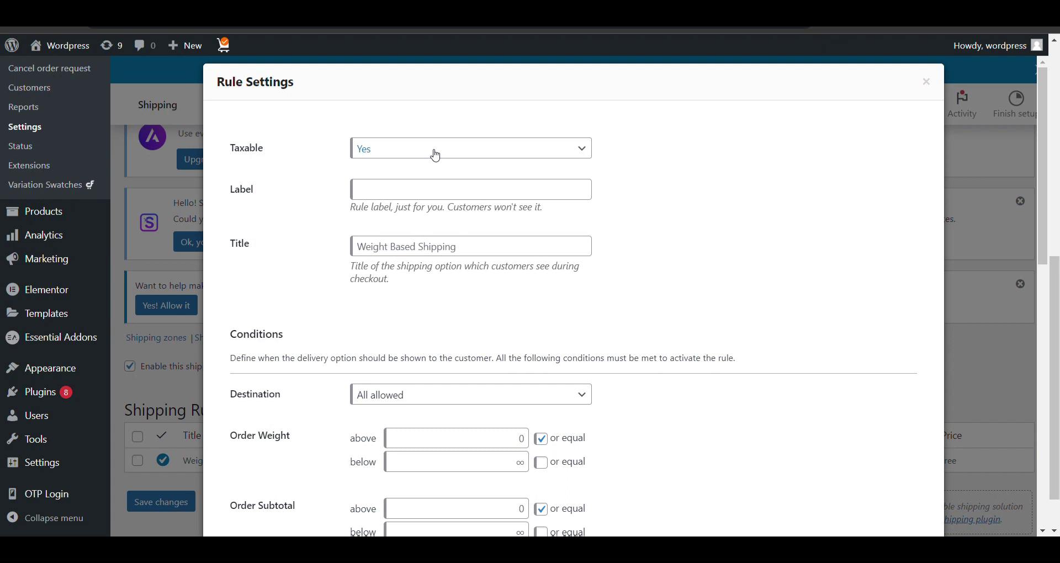
{"action": "left_click", "coordinate": [436, 155]}
{"action": "left_click", "coordinate": [391, 182]}
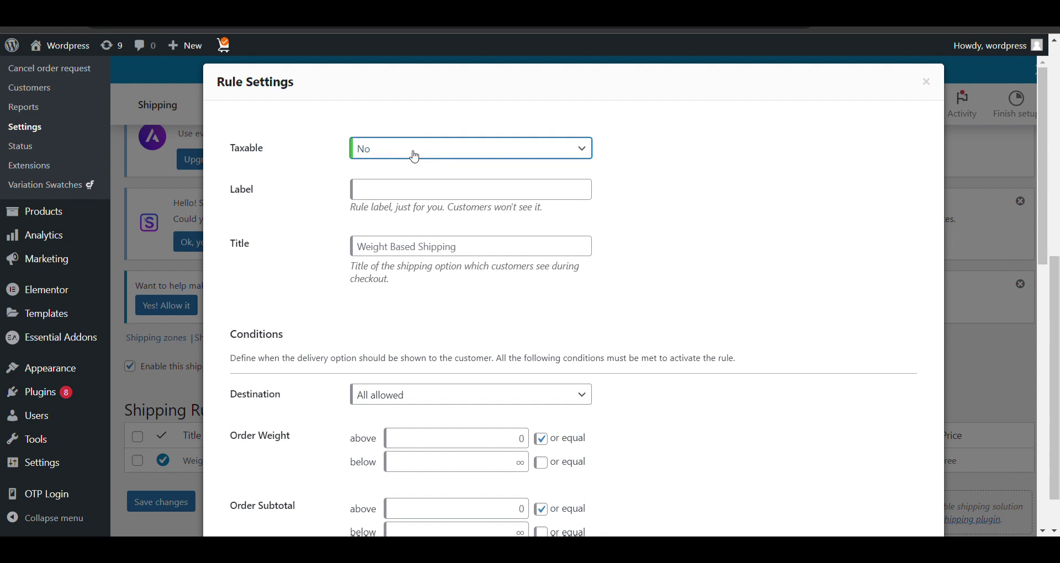
- Switch the rule's Taxable option to Yes and back to No
{"action": "left_click", "coordinate": [415, 157]}
{"action": "left_click", "coordinate": [396, 166]}
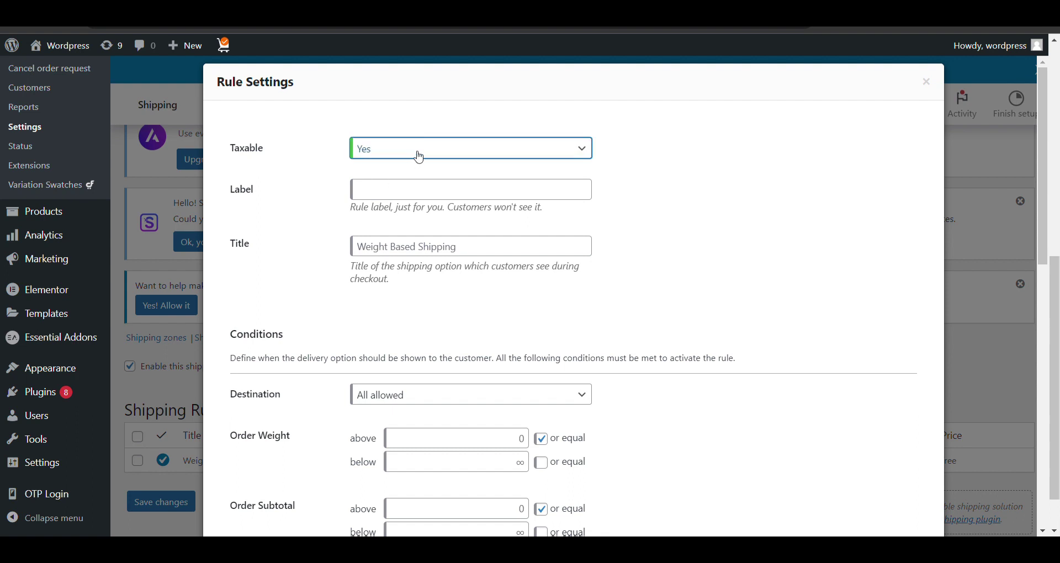
{"action": "left_click", "coordinate": [405, 182]}
- Label the rule "Weight Based Shipping Charge" and leave its title at the default
{"action": "left_click", "coordinate": [407, 199]}
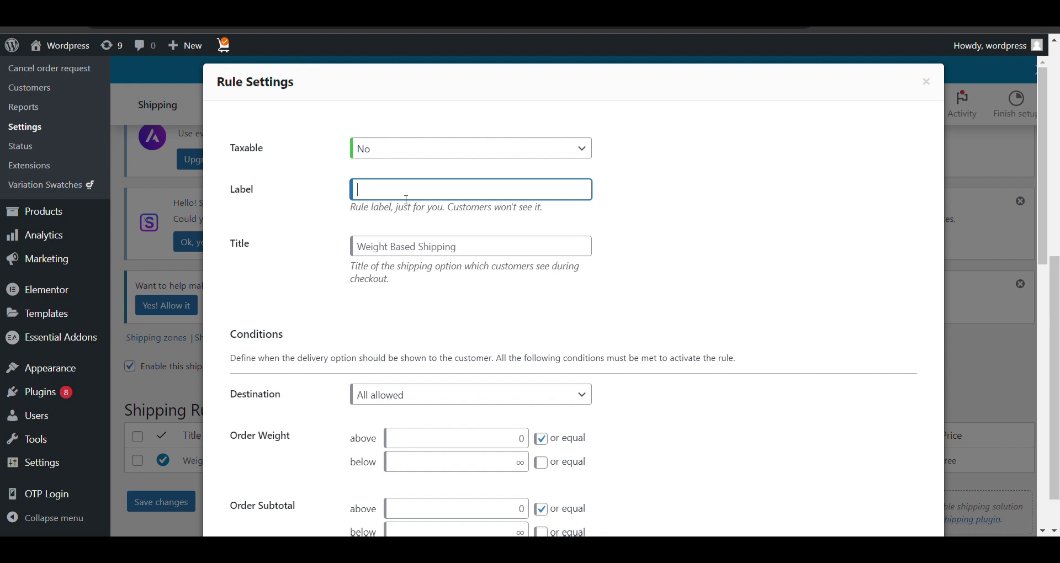
{"action": "type", "text": "Weight"}
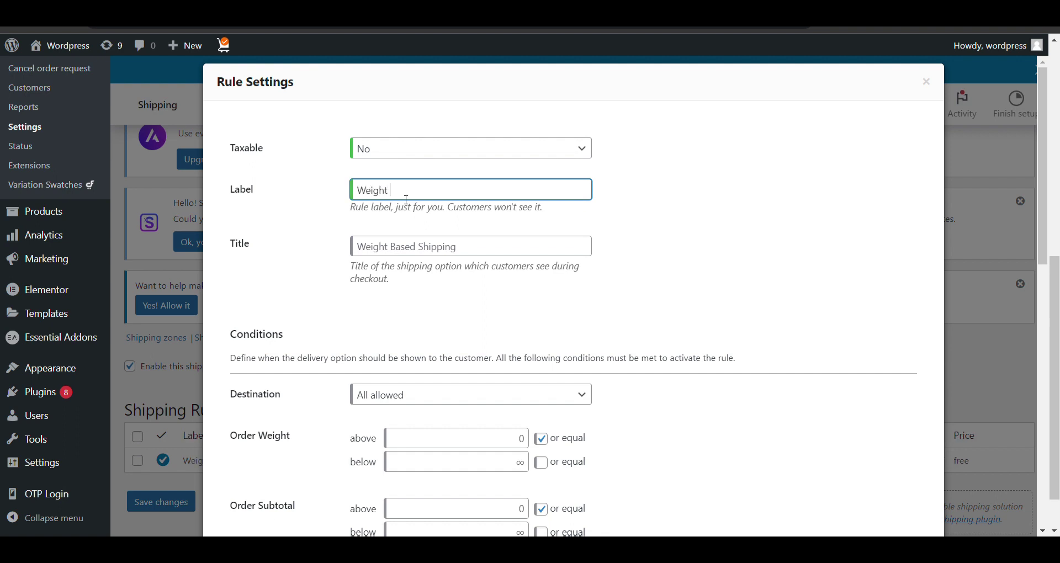
{"action": "type", "text": " Based Shippin"}
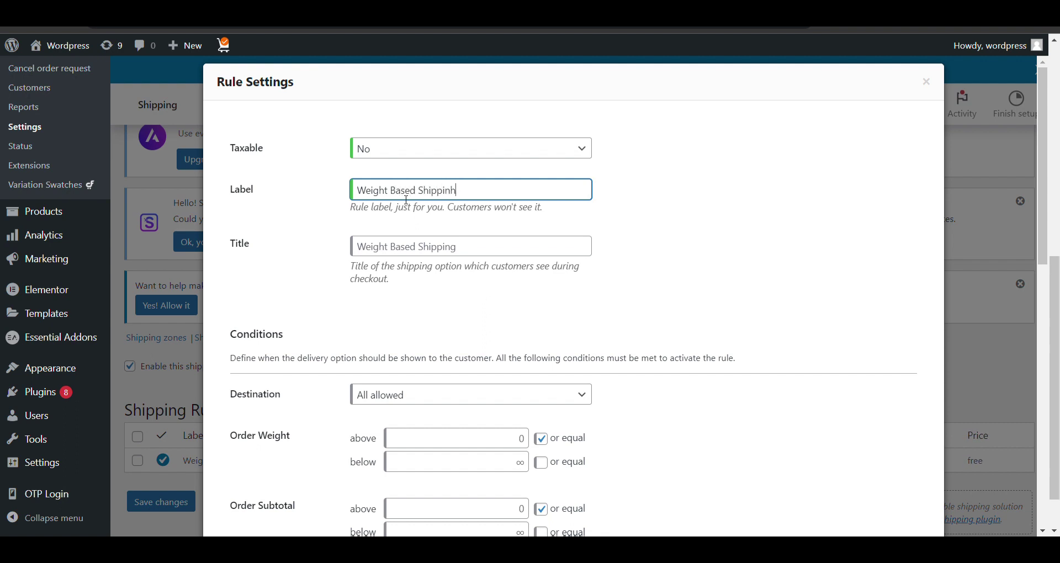
{"action": "type", "text": "g Vh"}
{"action": "key", "text": "BackSpace"}
{"action": "key", "text": "BackSpace"}
{"action": "type", "text": "Charge"}
{"action": "left_click", "coordinate": [422, 257]}
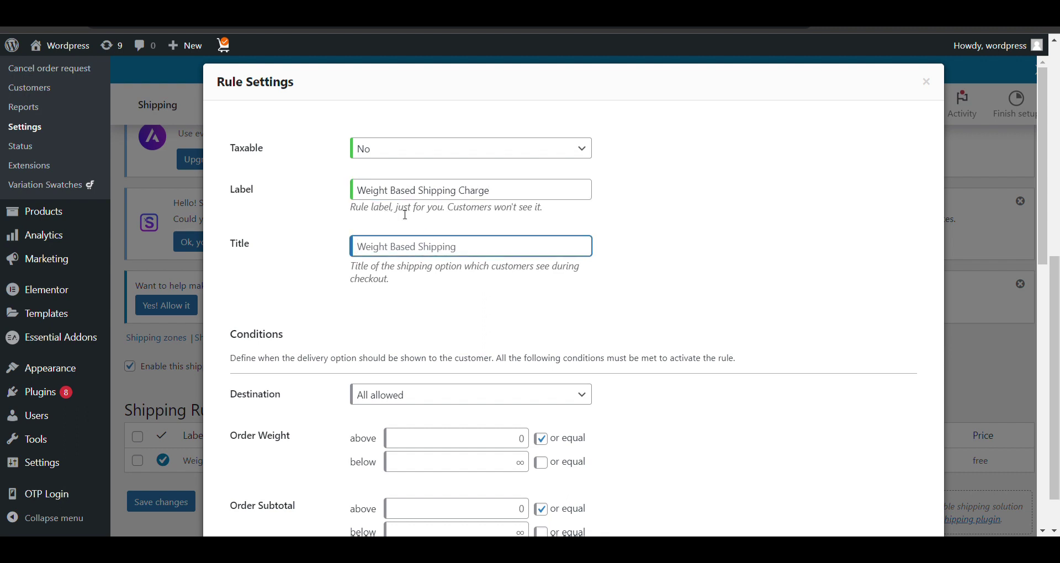
- Try limiting the rule's Destination to Specific locations, briefly trying the All except specific option as well
{"action": "scroll", "coordinate": [478, 230], "scroll_direction": "down", "scroll_amount": 2}
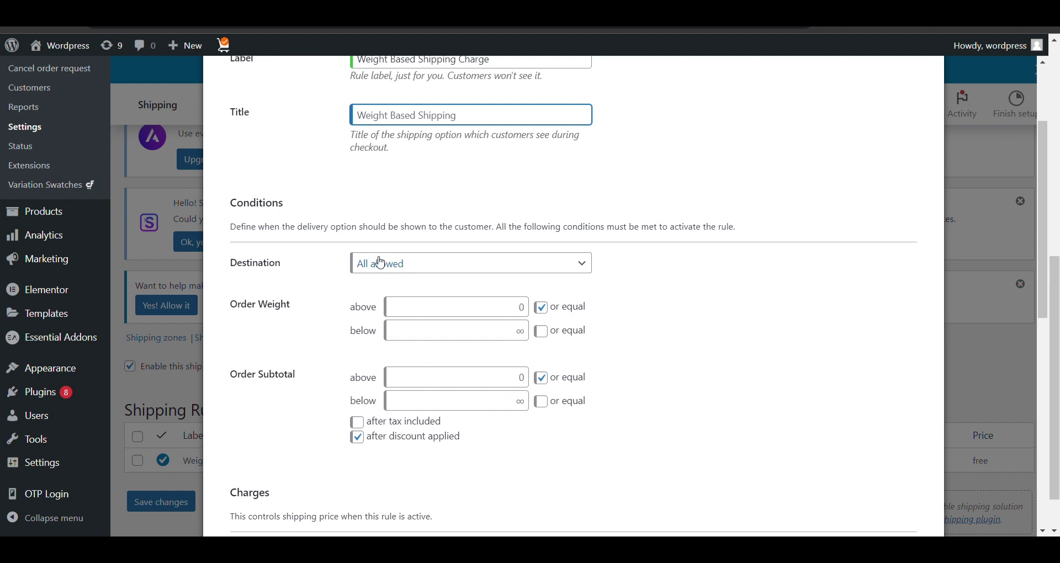
{"action": "left_click", "coordinate": [379, 263]}
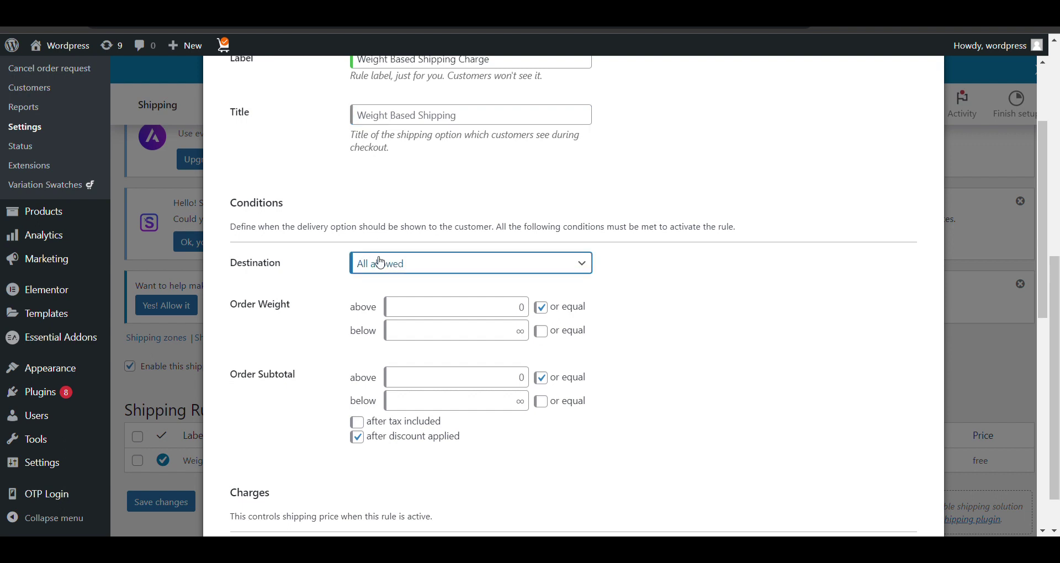
{"action": "left_click", "coordinate": [377, 295]}
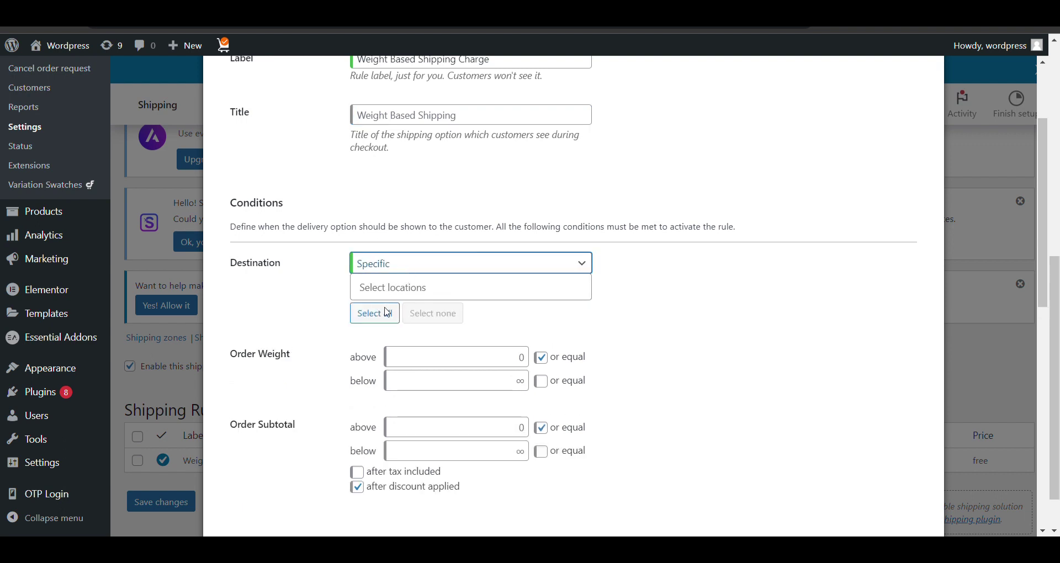
{"action": "key", "text": "Down"}
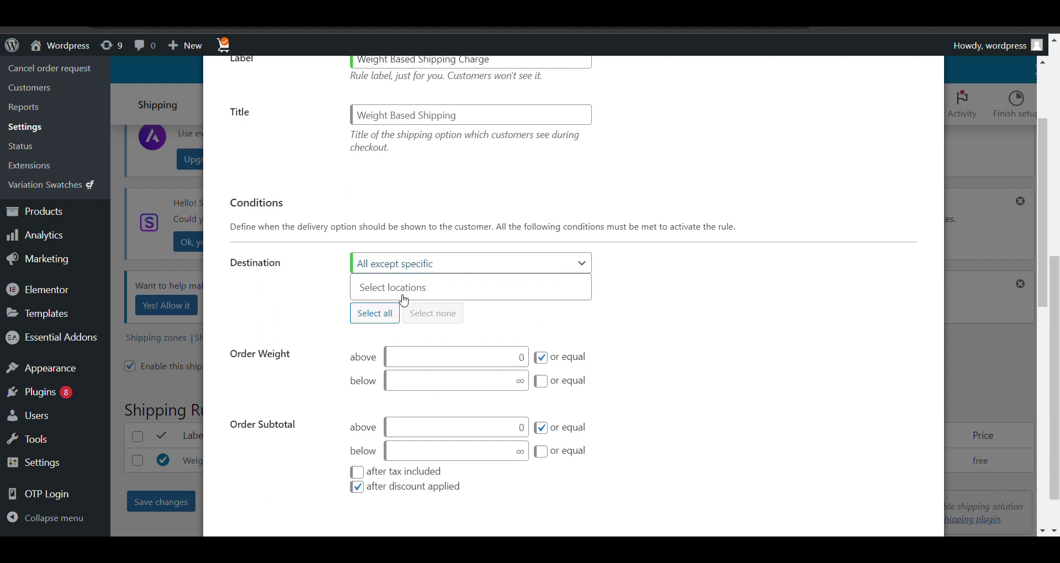
{"action": "key", "text": "Up"}
- Search the destination locations for "indi" and "delhi", clear the search and set the Destination back to All allowed
{"action": "left_click", "coordinate": [405, 303]}
{"action": "type", "text": "indi"}
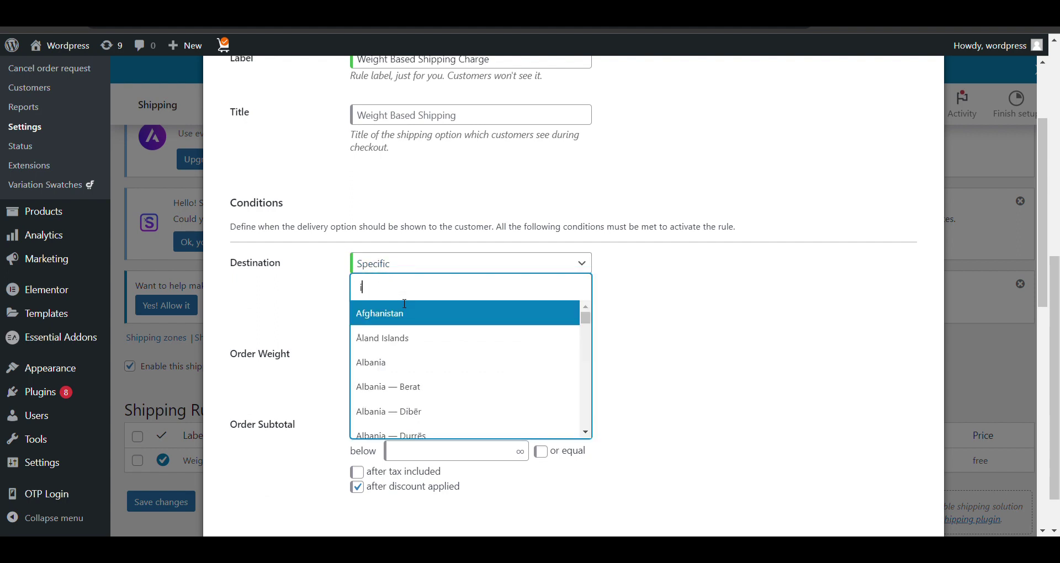
{"action": "key", "text": "BackSpace"}
{"action": "key", "text": "BackSpace"}
{"action": "key", "text": "BackSpace"}
{"action": "key", "text": "BackSpace"}
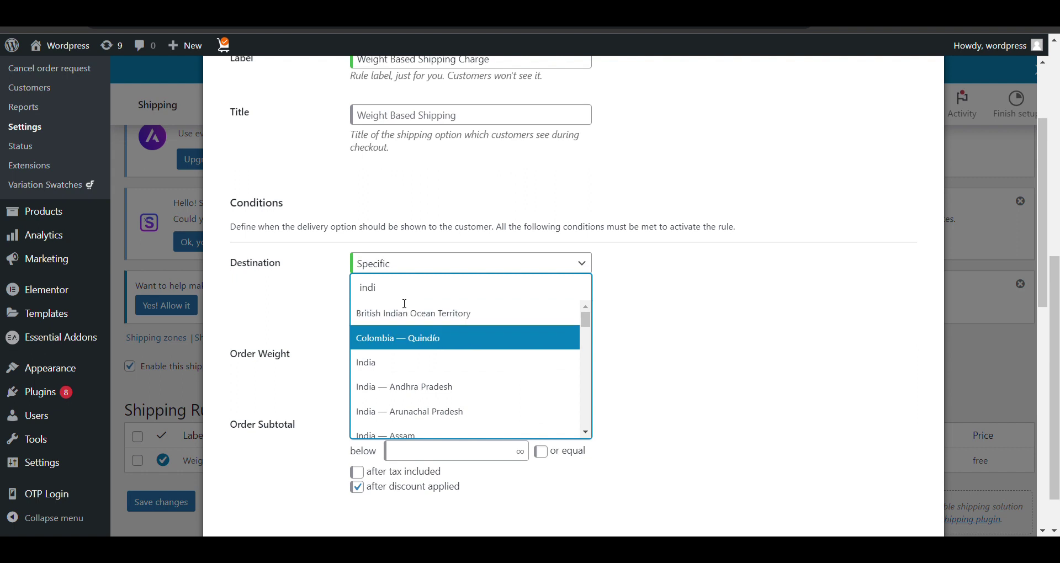
{"action": "type", "text": "del"}
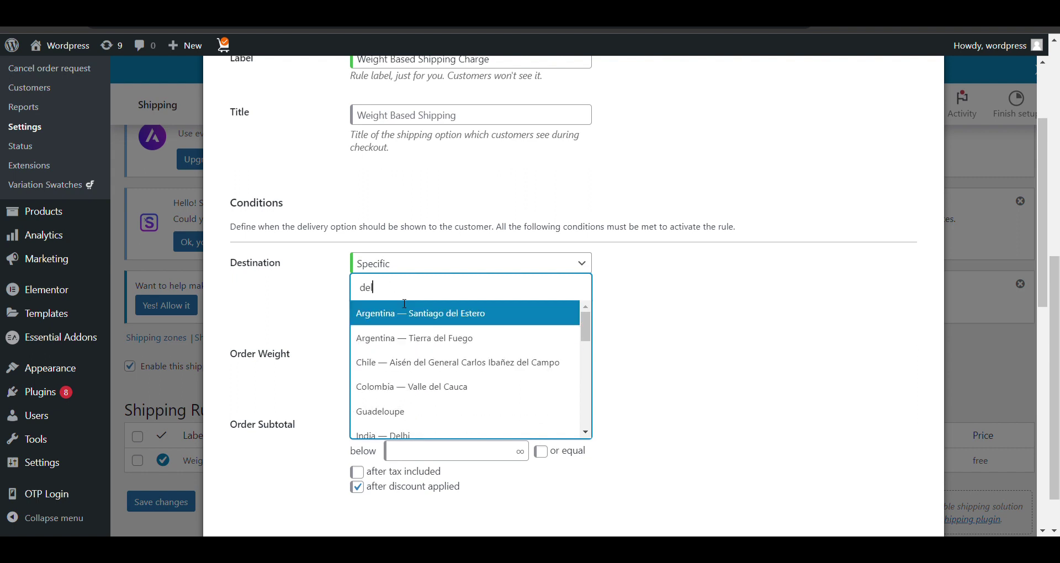
{"action": "type", "text": "hi"}
{"action": "key", "text": "BackSpace"}
{"action": "key", "text": "BackSpace"}
{"action": "key", "text": "BackSpace"}
{"action": "key", "text": "BackSpace"}
{"action": "key", "text": "BackSpace"}
{"action": "left_click", "coordinate": [477, 251]}
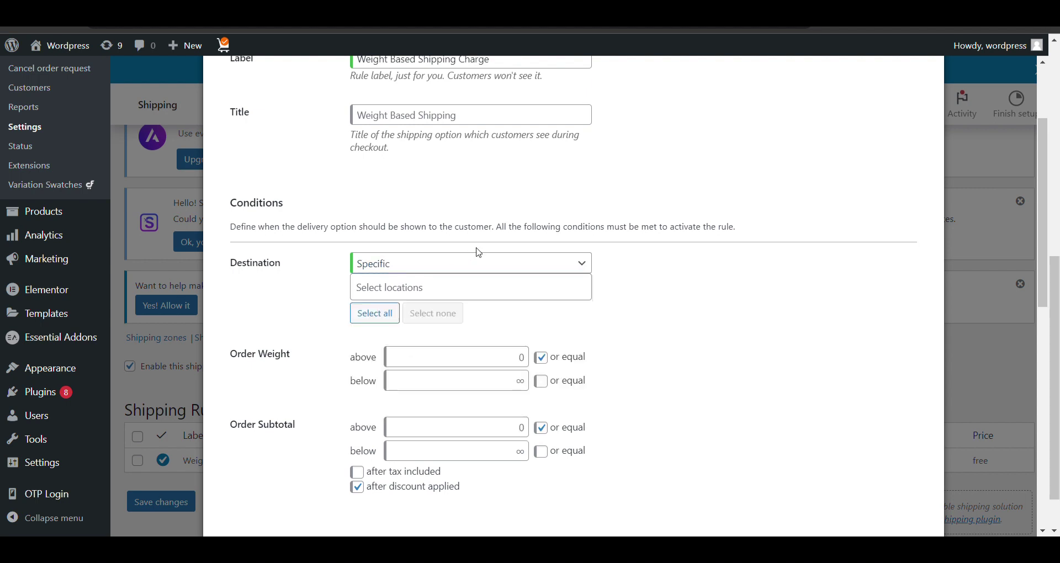
{"action": "left_click", "coordinate": [401, 289]}
{"action": "scroll", "coordinate": [449, 230], "scroll_direction": "down", "scroll_amount": 2}
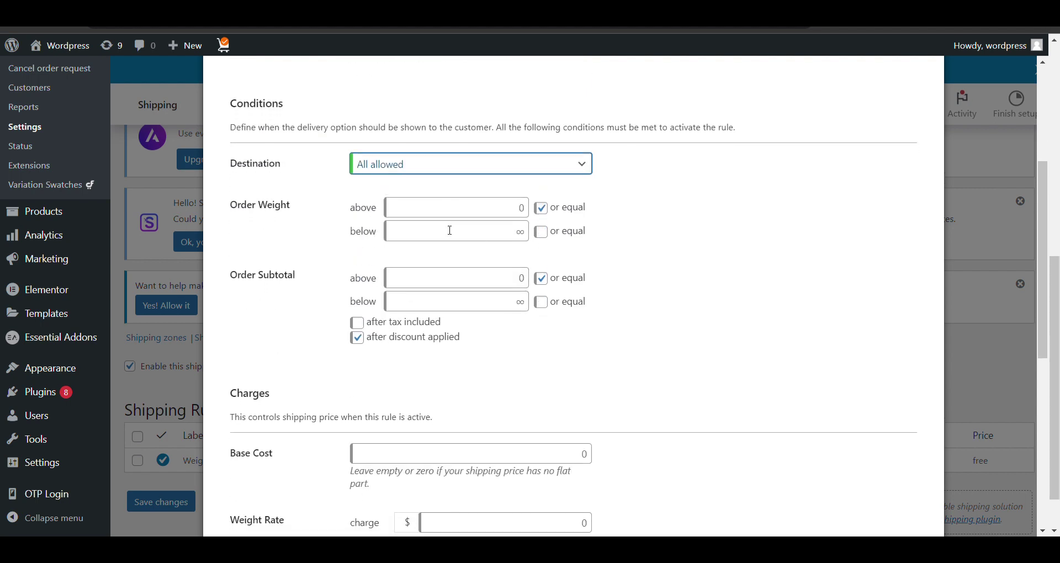
{"action": "left_click", "coordinate": [427, 215]}
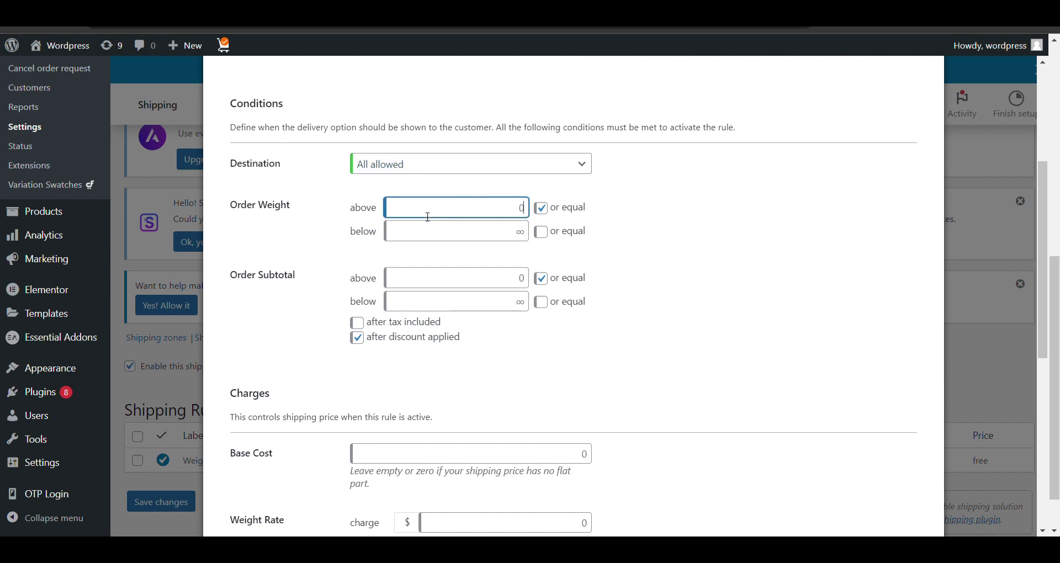
{"action": "scroll", "coordinate": [429, 243], "scroll_direction": "up", "scroll_amount": 1}
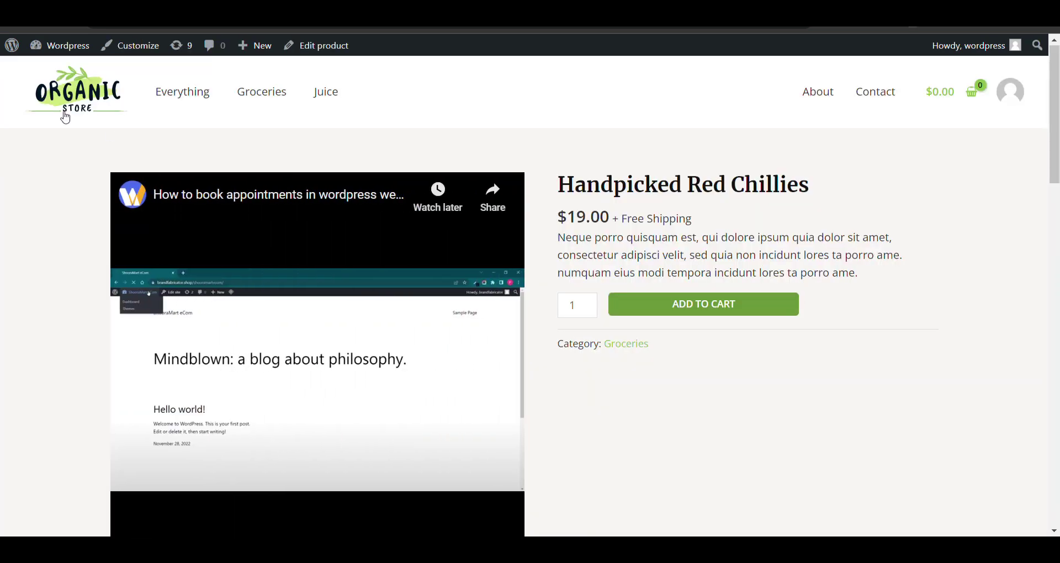
- Check the store's weight unit in the Measurements section of the WooCommerce product settings
{"action": "mouse_move", "coordinate": [68, 57]}
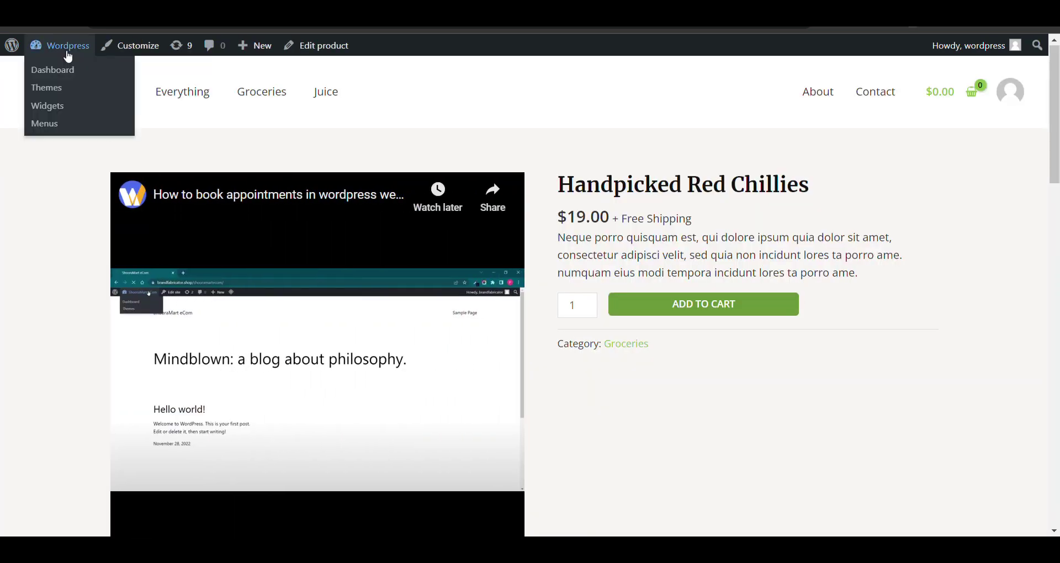
{"action": "left_click", "coordinate": [68, 55]}
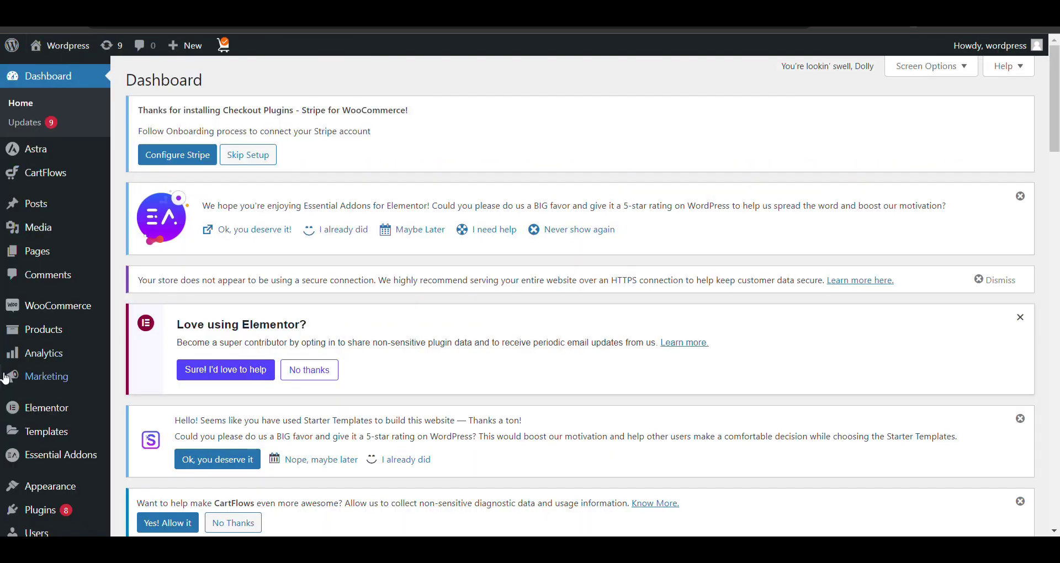
{"action": "mouse_move", "coordinate": [48, 308]}
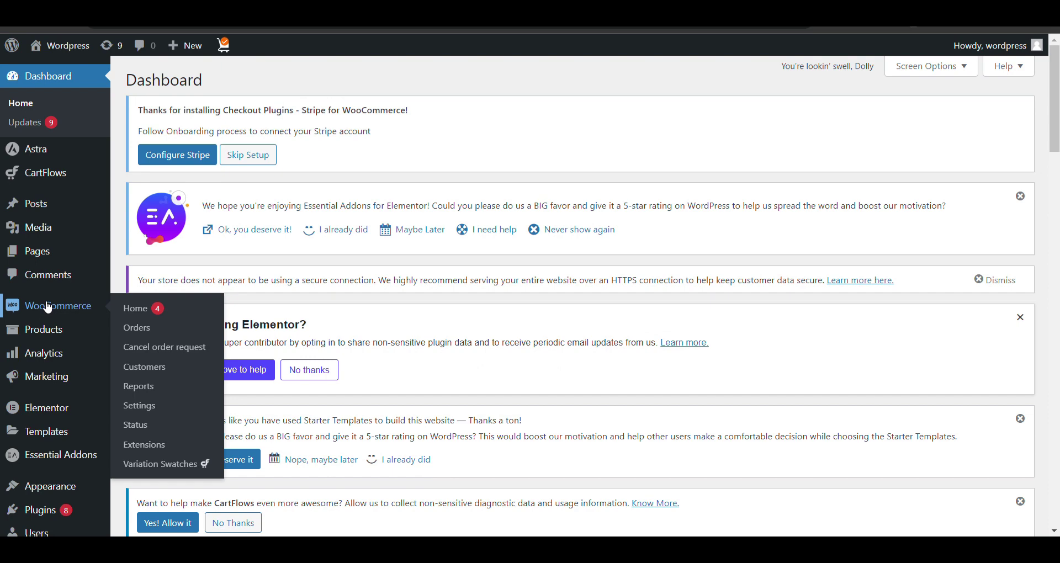
{"action": "left_click", "coordinate": [148, 411]}
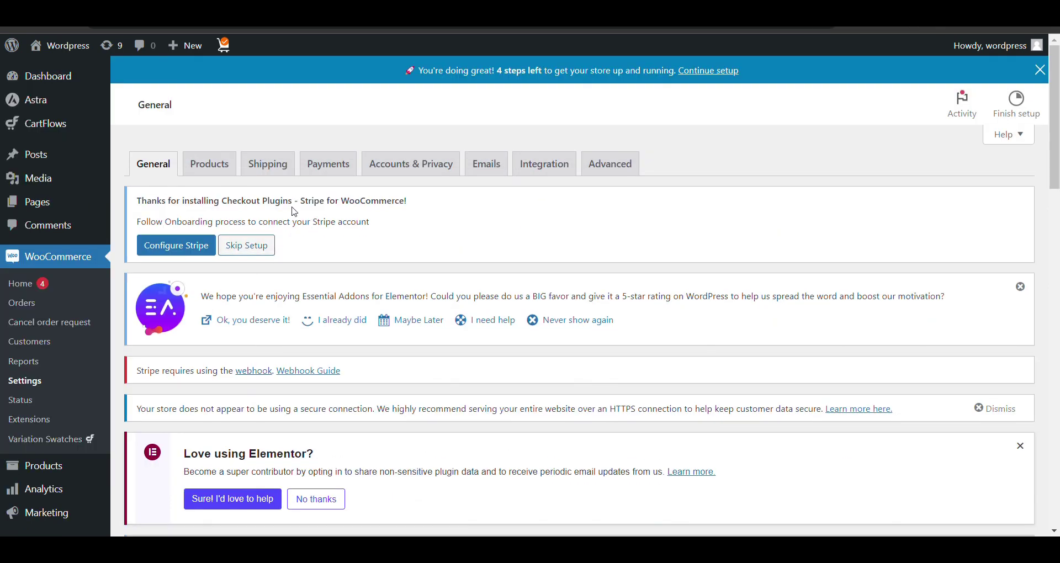
{"action": "left_click", "coordinate": [214, 170]}
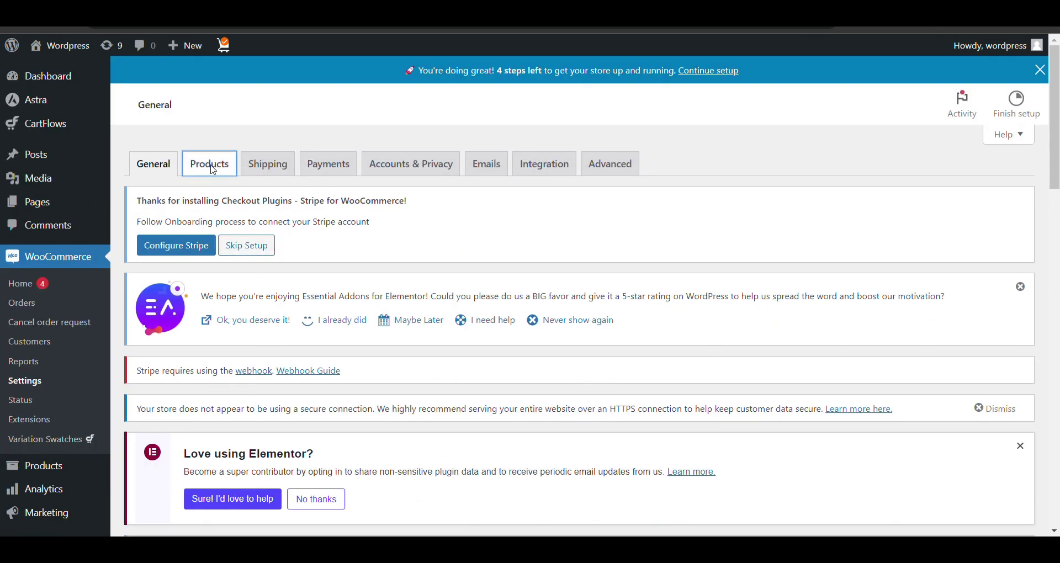
{"action": "scroll", "coordinate": [311, 249], "scroll_direction": "down", "scroll_amount": 5}
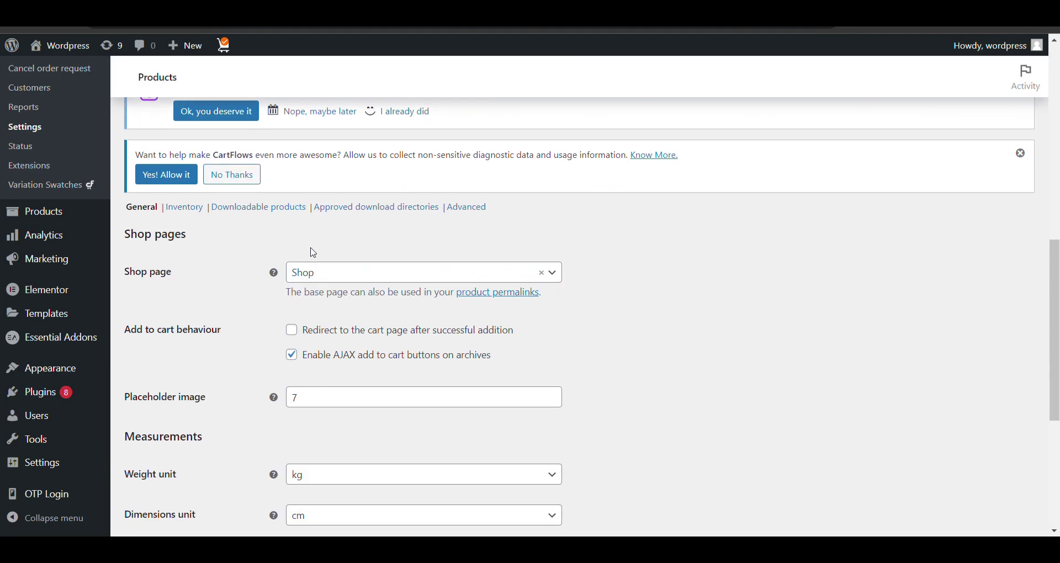
{"action": "scroll", "coordinate": [310, 251], "scroll_direction": "down", "scroll_amount": 4}
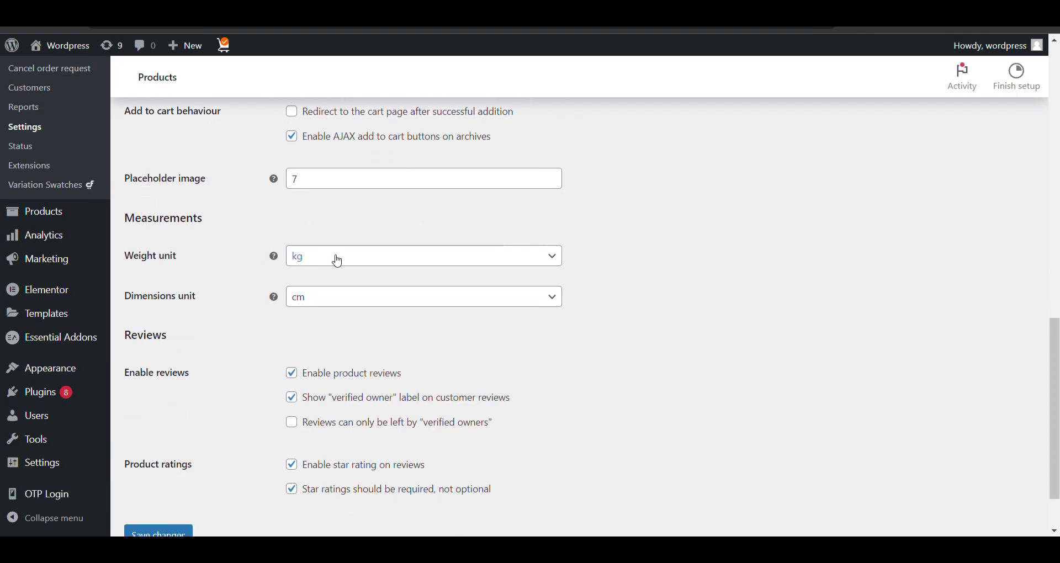
{"action": "left_click", "coordinate": [338, 261]}
{"action": "double_click", "coordinate": [333, 260]}
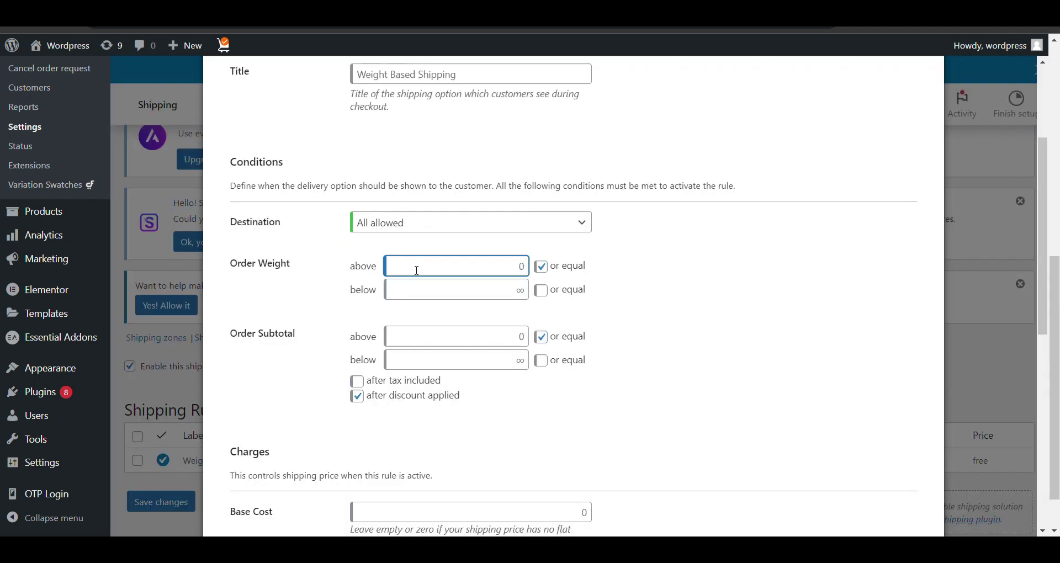
- Set the rule's Order Weight condition to above or equal to 0.5, leaving the lower-than limit empty
{"action": "left_click", "coordinate": [416, 270]}
{"action": "type", "text": ".5"}
{"action": "left_click", "coordinate": [413, 298]}
{"action": "left_click", "coordinate": [622, 297]}
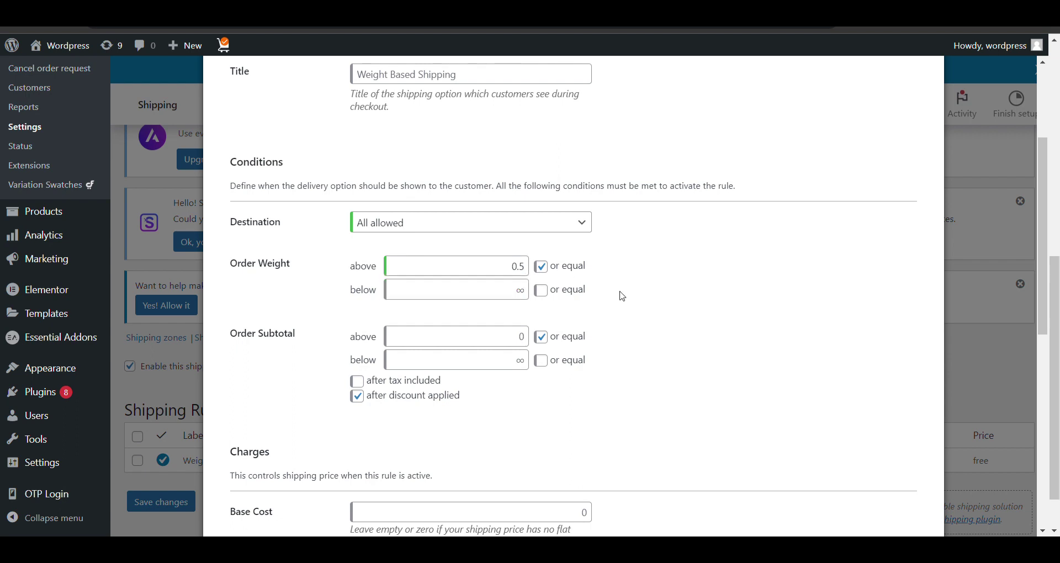
{"action": "scroll", "coordinate": [622, 296], "scroll_direction": "down", "scroll_amount": 1}
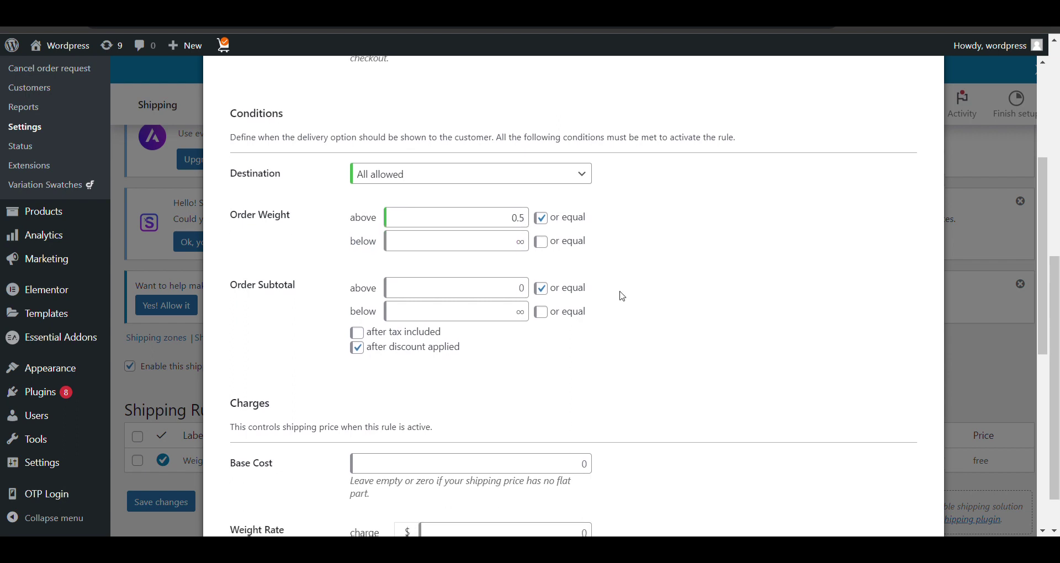
{"action": "left_click", "coordinate": [468, 289]}
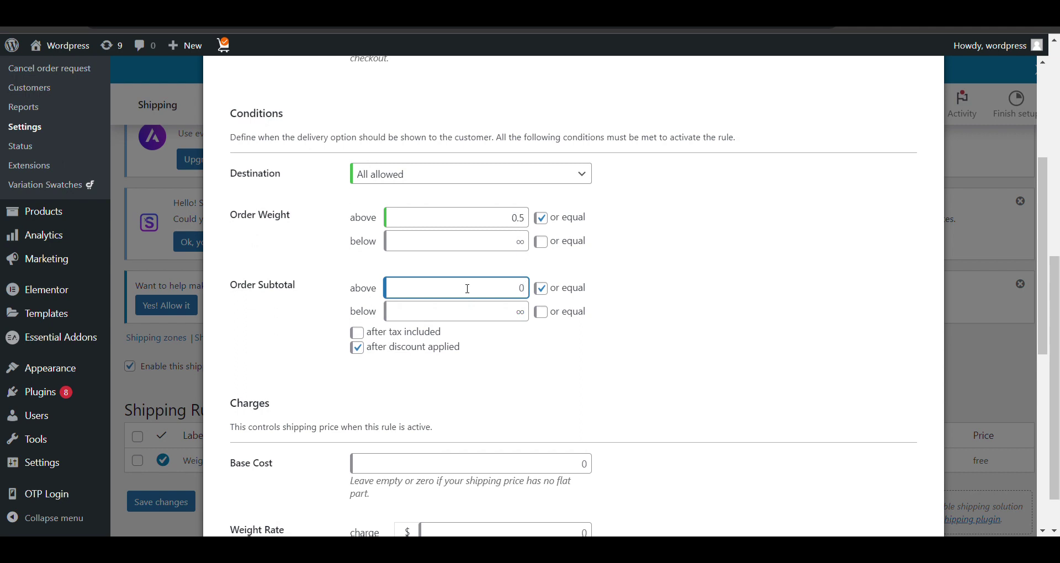
- Set the rule's Base Cost to 50 and its Weight Rate charge to 20
{"action": "scroll", "coordinate": [468, 289], "scroll_direction": "down", "scroll_amount": 2}
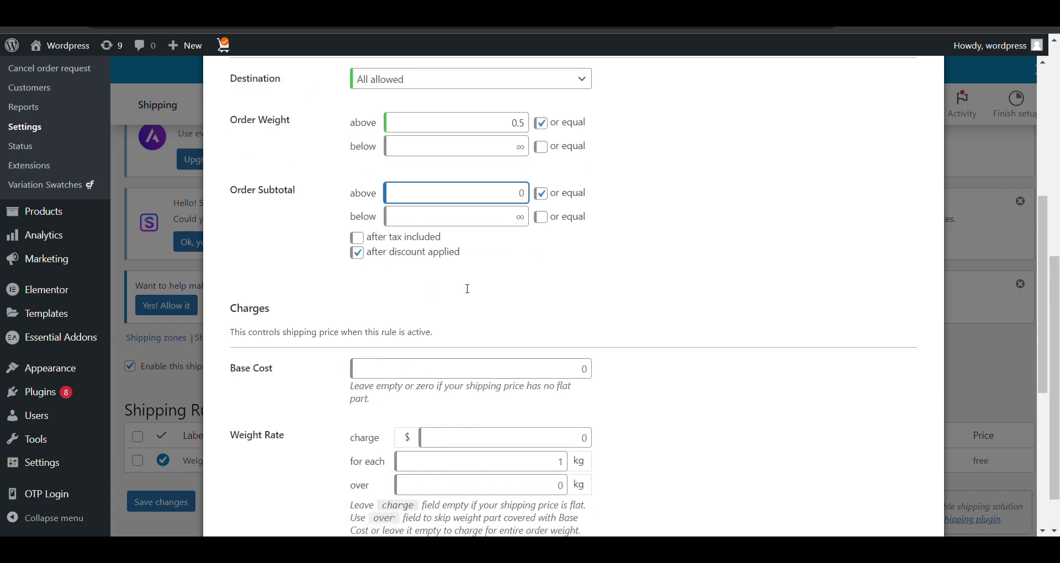
{"action": "left_click", "coordinate": [391, 367]}
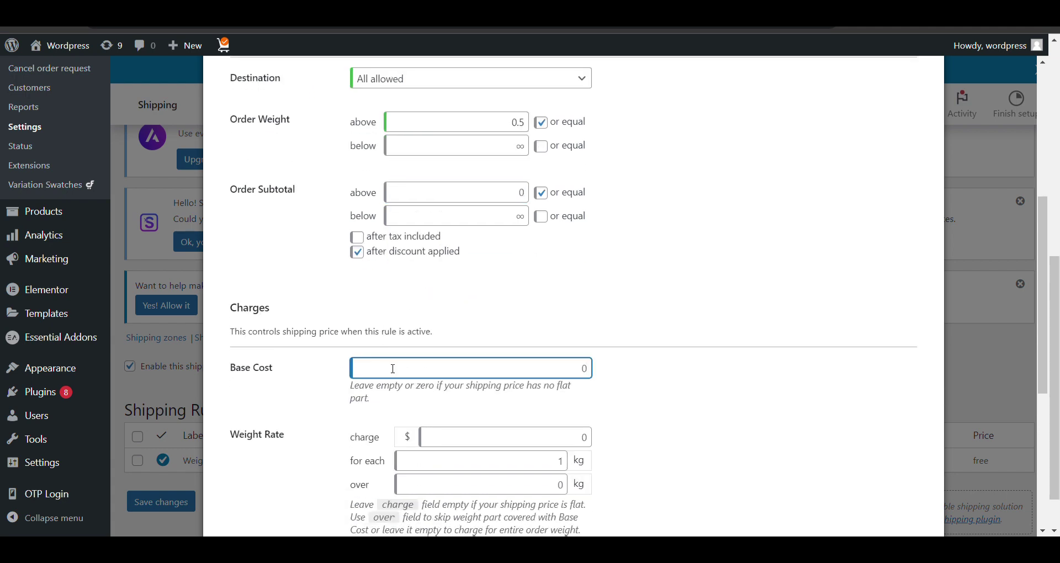
{"action": "type", "text": "50"}
{"action": "scroll", "coordinate": [415, 402], "scroll_direction": "down", "scroll_amount": 1}
{"action": "left_click", "coordinate": [459, 394]}
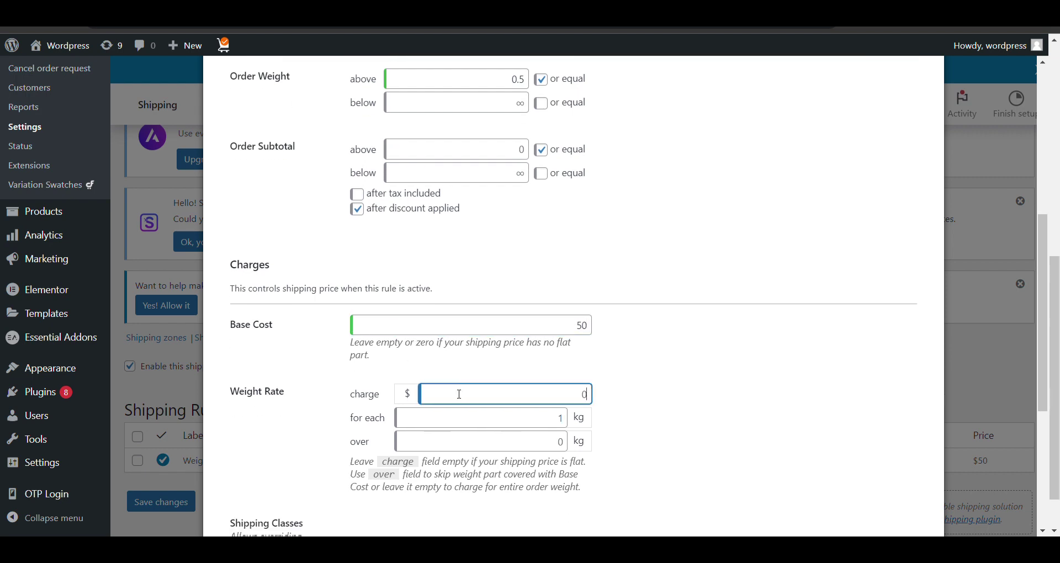
{"action": "type", "text": "20"}
- Set the Weight Rate's over value to 0.5 kg
{"action": "scroll", "coordinate": [459, 394], "scroll_direction": "down", "scroll_amount": 2}
{"action": "left_click", "coordinate": [431, 323]}
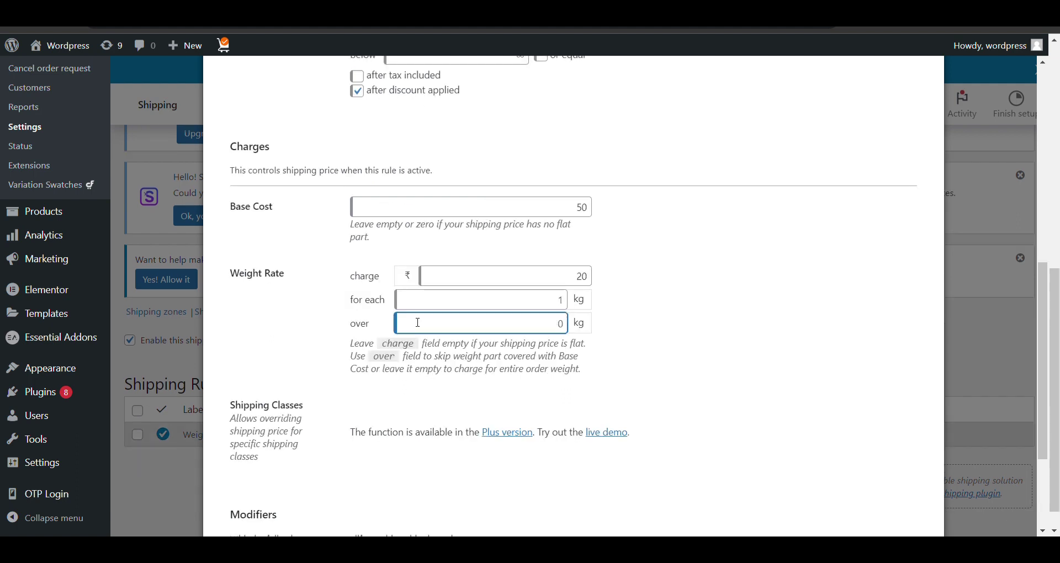
{"action": "left_click_drag", "start_coordinate": [590, 347], "coordinate": [542, 368]}
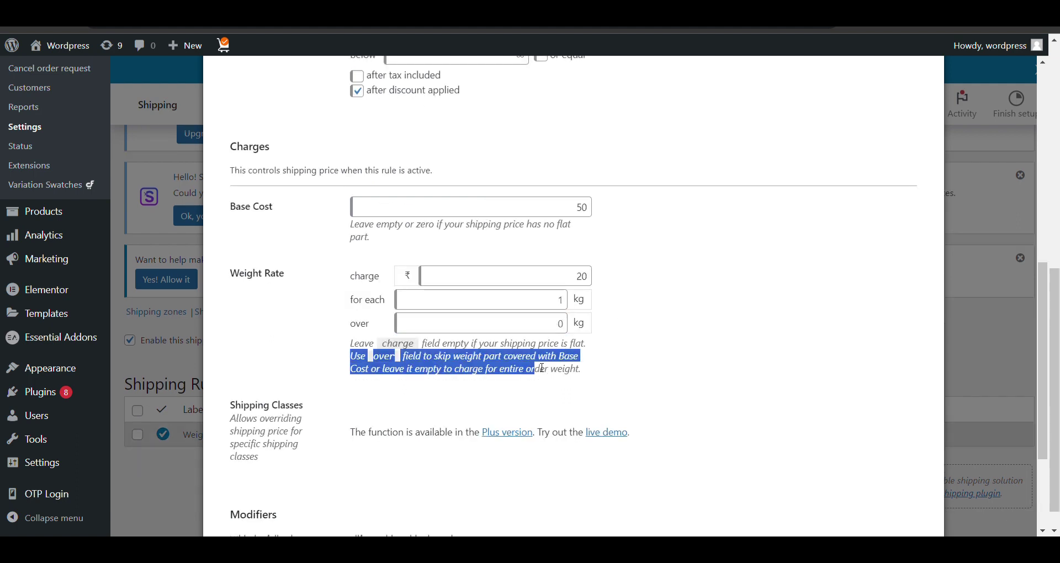
{"action": "left_click", "coordinate": [664, 356]}
{"action": "left_click", "coordinate": [542, 329]}
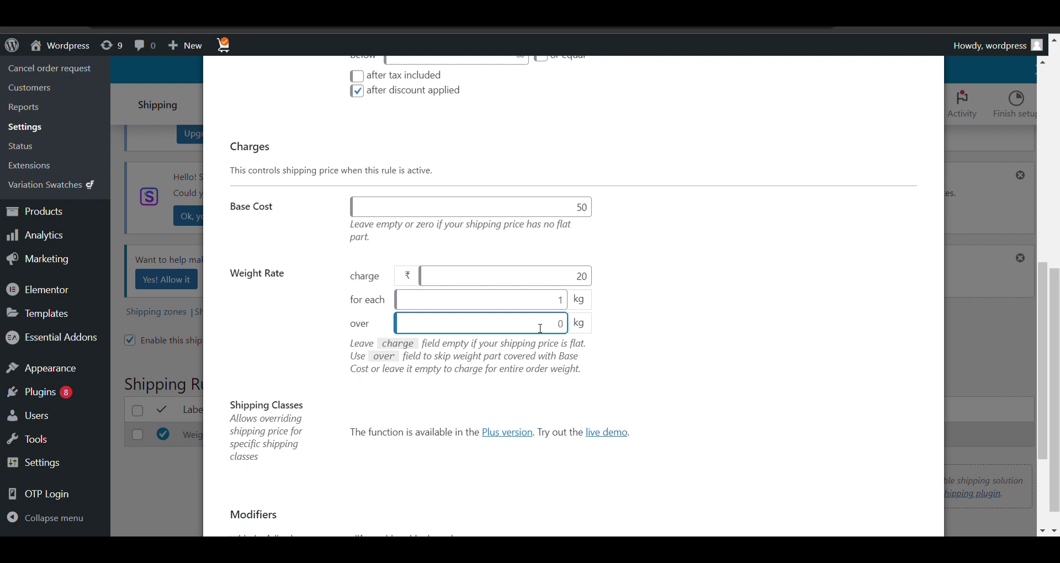
{"action": "scroll", "coordinate": [455, 371], "scroll_direction": "up", "scroll_amount": 1}
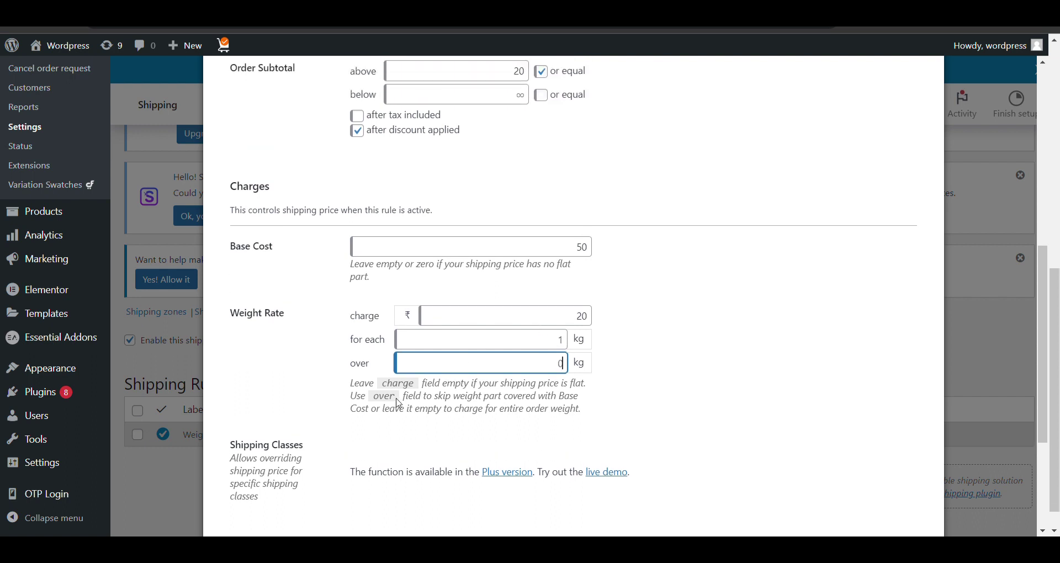
{"action": "scroll", "coordinate": [399, 404], "scroll_direction": "up", "scroll_amount": 1}
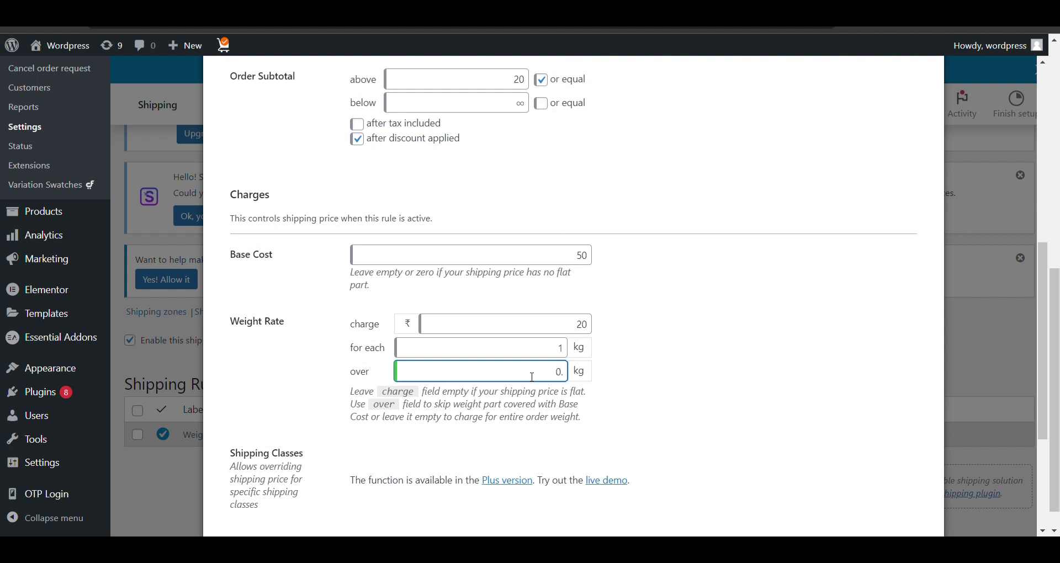
{"action": "type", "text": "5"}
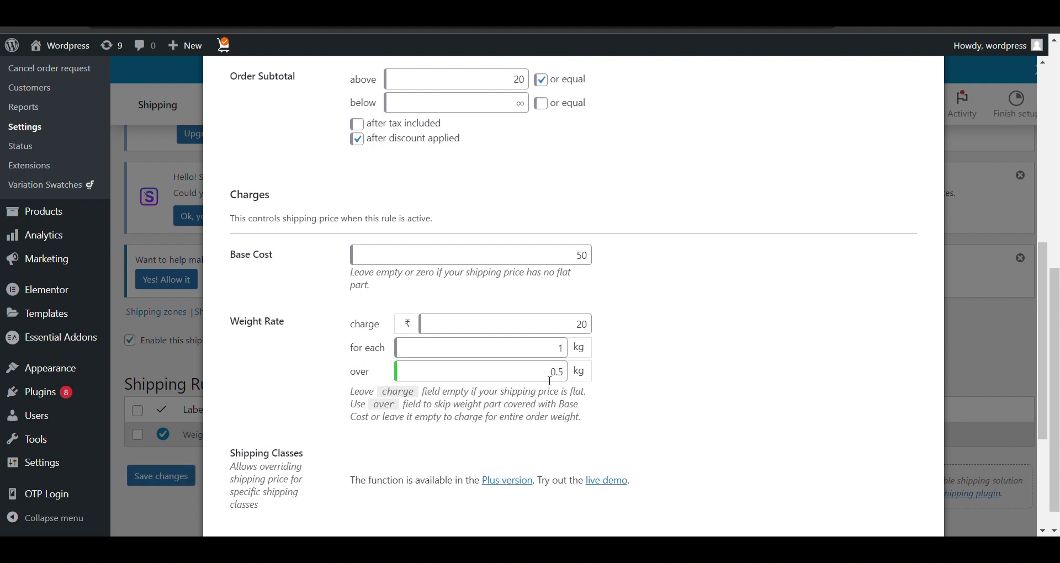
- Set the Weight Rate's over value to 1 kg, leaving the charge and for-each values as they are
{"action": "left_click", "coordinate": [554, 346]}
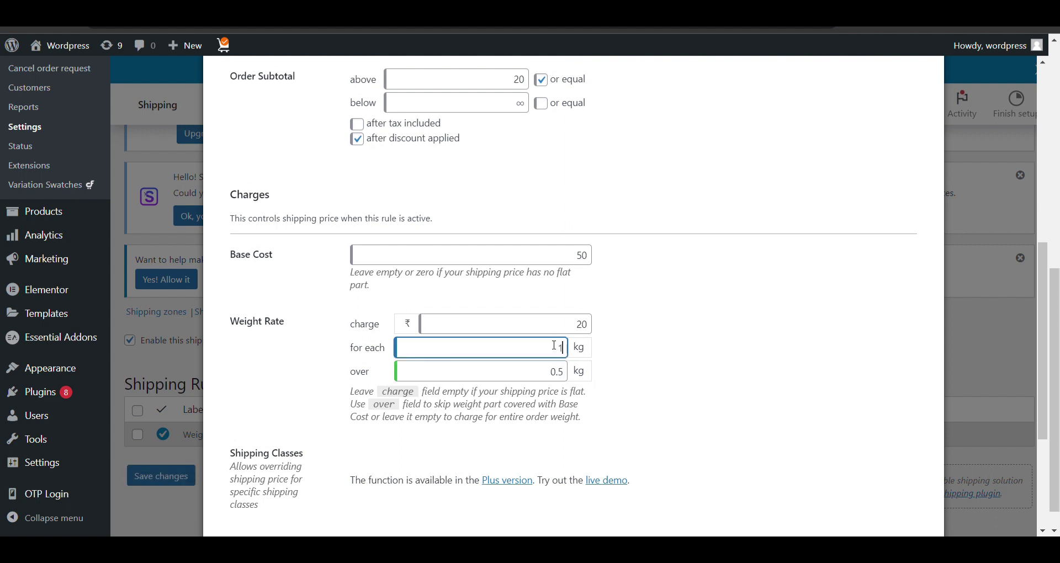
{"action": "left_click", "coordinate": [565, 327]}
{"action": "left_click", "coordinate": [556, 349]}
{"action": "left_click", "coordinate": [558, 376]}
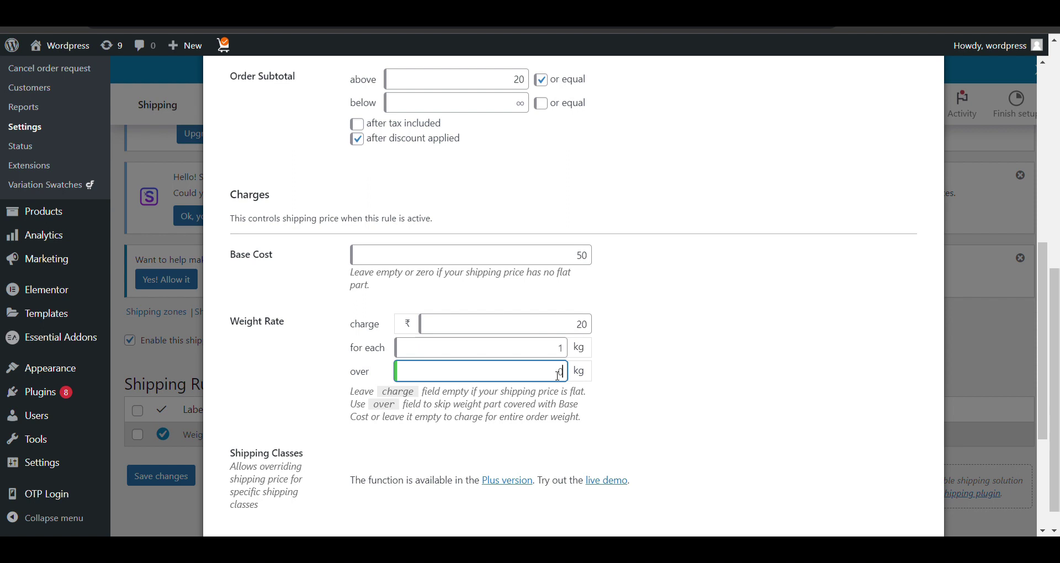
- Set the rule's Order Weight above limit to 1
{"action": "scroll", "coordinate": [585, 362], "scroll_direction": "up", "scroll_amount": 2}
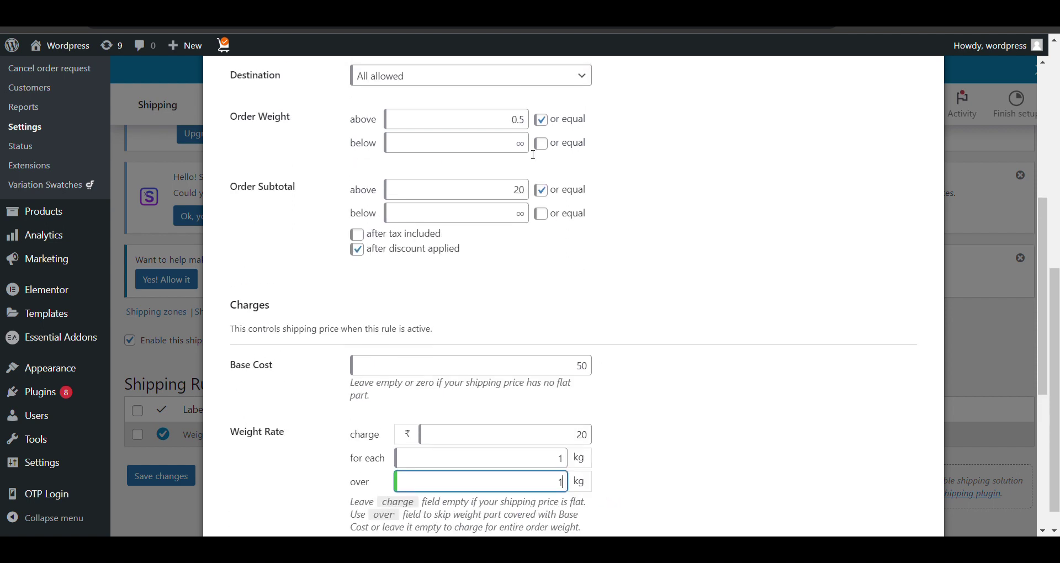
{"action": "left_click", "coordinate": [520, 127]}
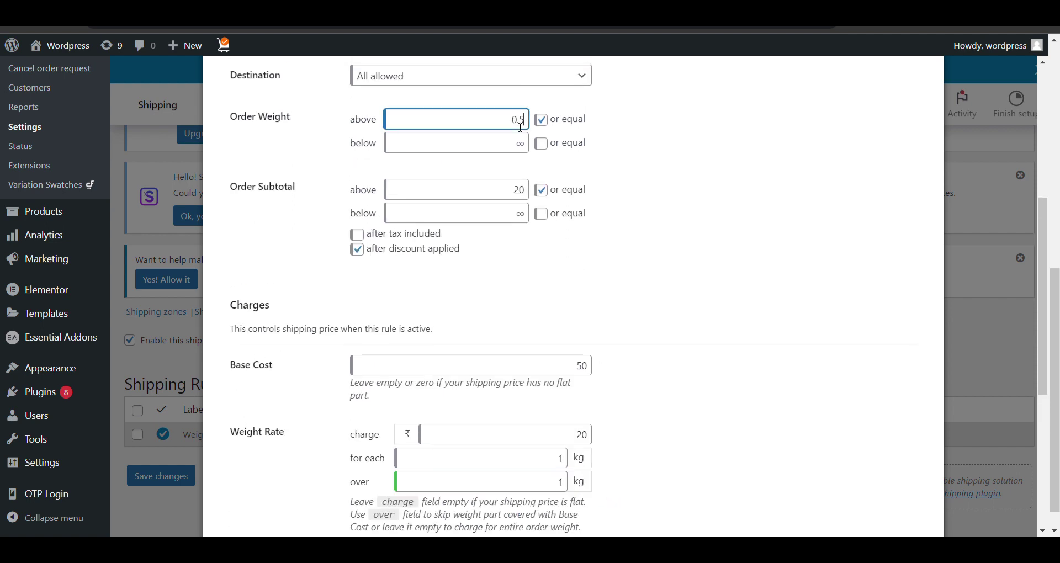
{"action": "key", "text": "Delete"}
{"action": "key", "text": "Delete"}
{"action": "scroll", "coordinate": [603, 218], "scroll_direction": "down", "scroll_amount": 3}
{"action": "scroll", "coordinate": [539, 229], "scroll_direction": "down", "scroll_amount": 1}
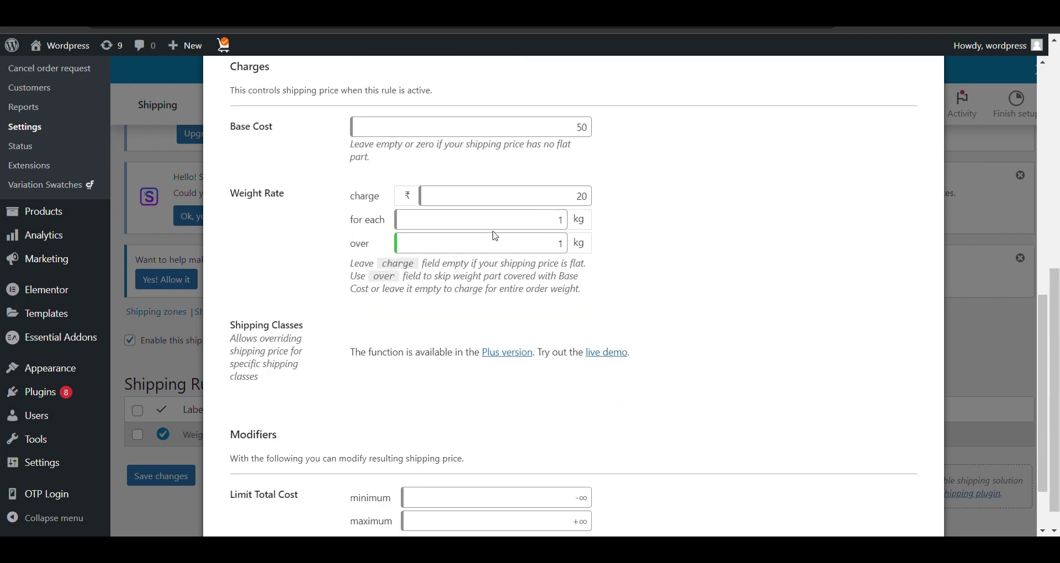
{"action": "left_click", "coordinate": [558, 243]}
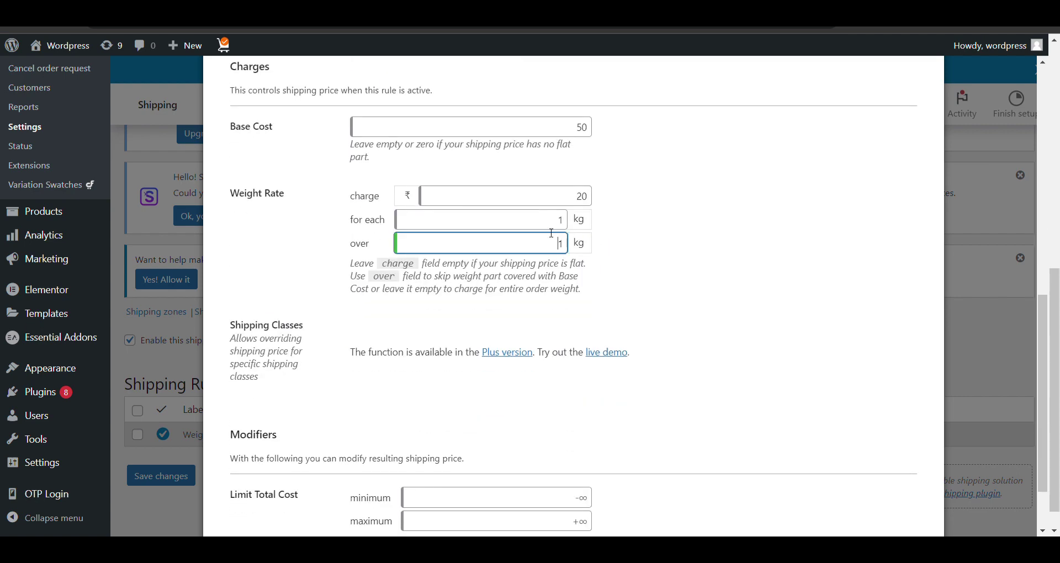
{"action": "left_click", "coordinate": [505, 220]}
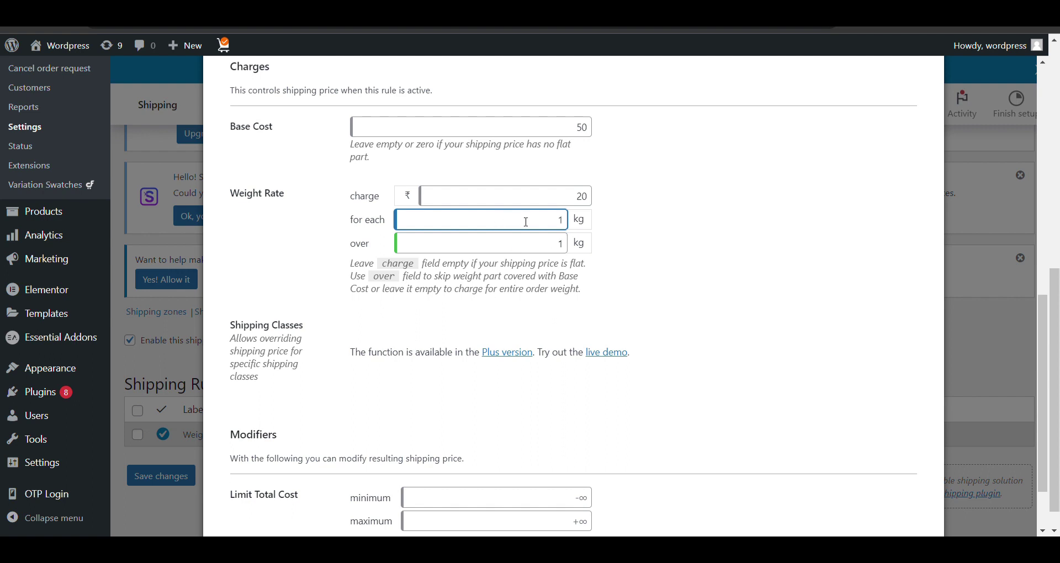
{"action": "scroll", "coordinate": [425, 301], "scroll_direction": "down", "scroll_amount": 1}
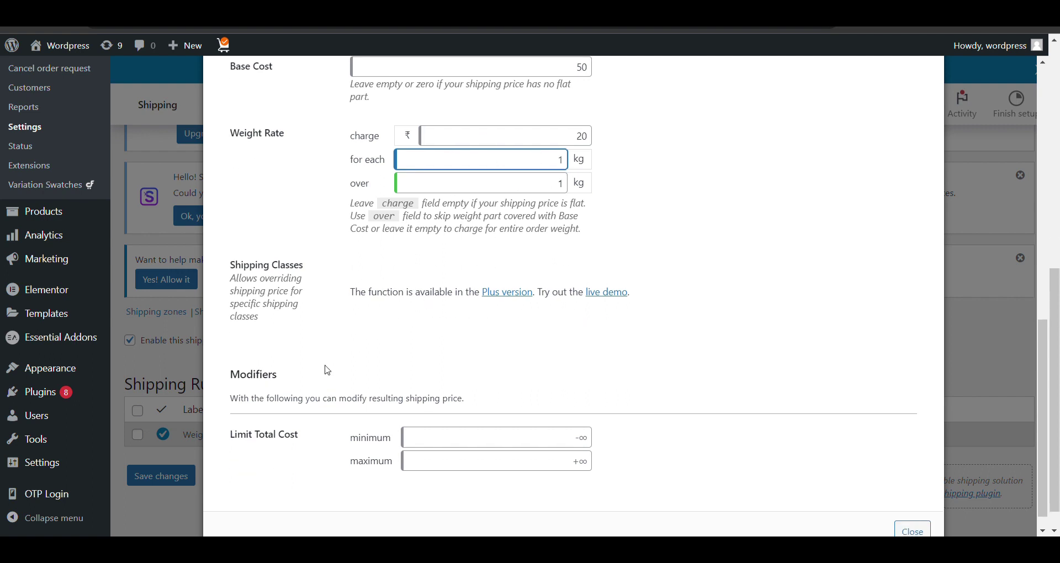
- Clear the Order Subtotal's above limit, close the rule and save the shipping rule changes
{"action": "scroll", "coordinate": [327, 371], "scroll_direction": "up", "scroll_amount": 2}
{"action": "scroll", "coordinate": [328, 370], "scroll_direction": "up", "scroll_amount": 3}
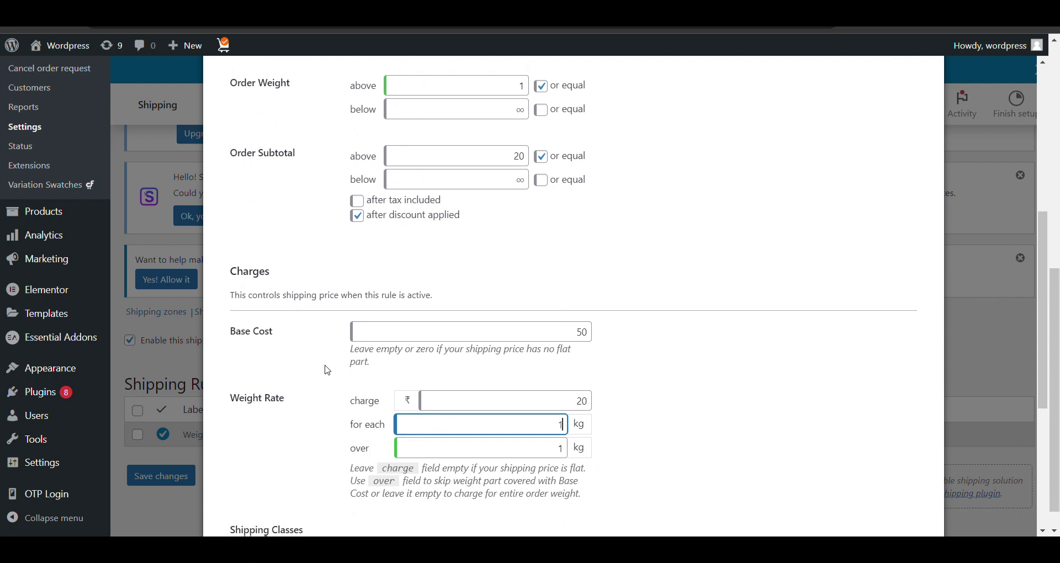
{"action": "left_click", "coordinate": [509, 195]}
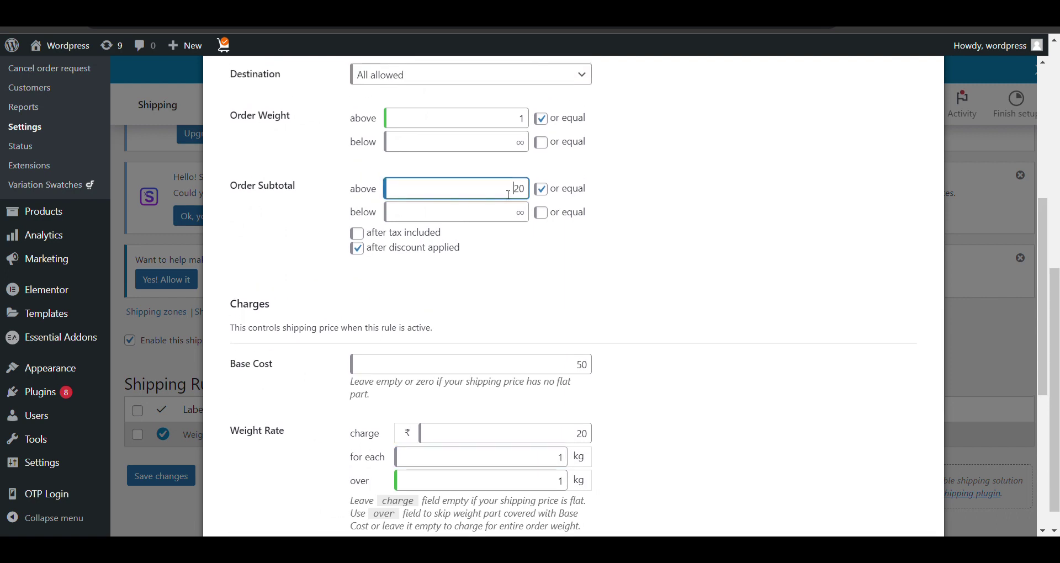
{"action": "key", "text": "BackSpace"}
{"action": "scroll", "coordinate": [478, 264], "scroll_direction": "down", "scroll_amount": 5}
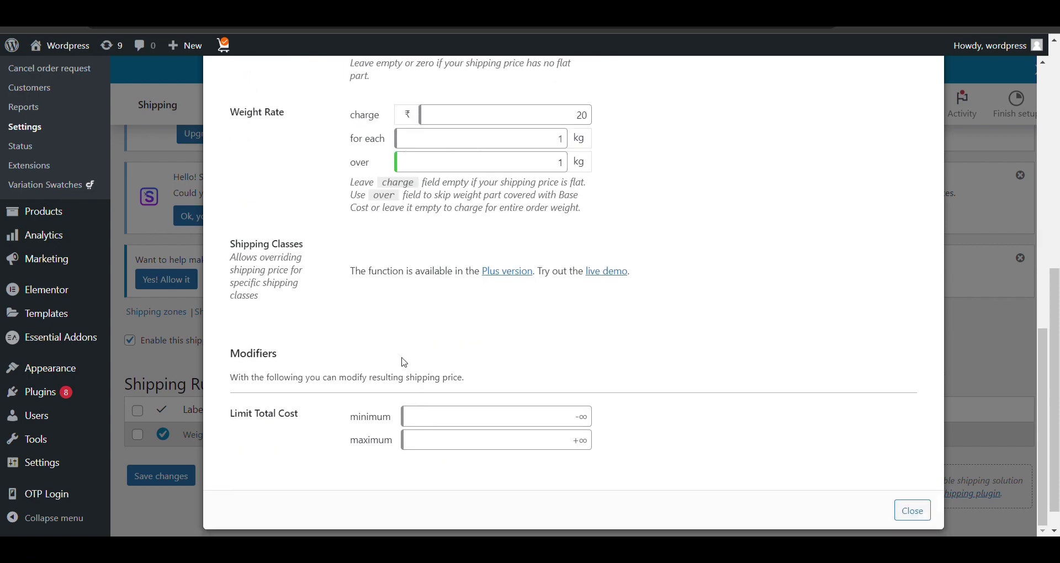
{"action": "key", "text": "Escape"}
{"action": "left_click", "coordinate": [165, 483]}
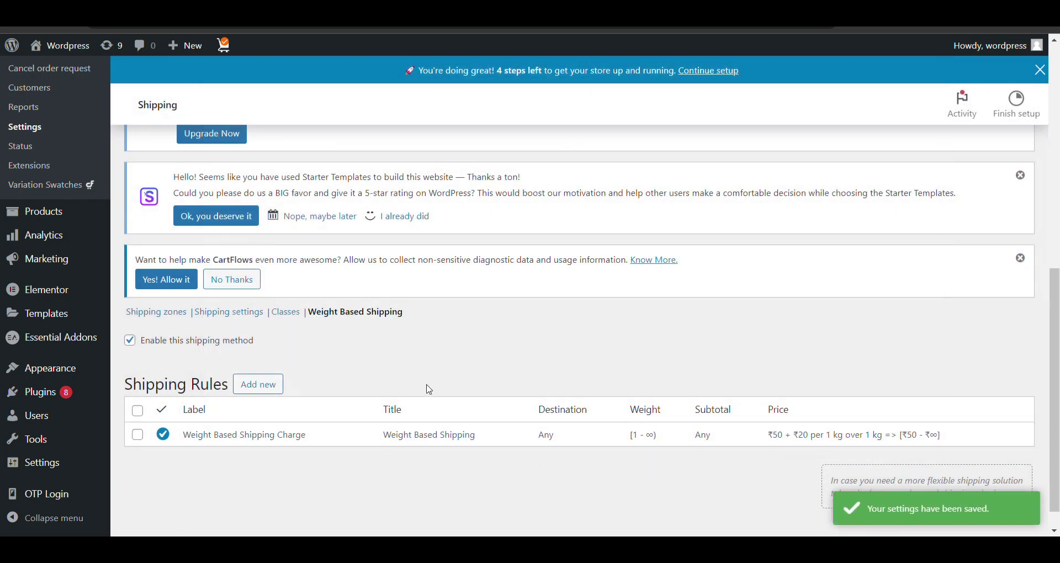
- Delete the Free shipping method from the Rest of the world shipping zone and confirm the deletion
{"action": "key", "text": "alt+Left"}
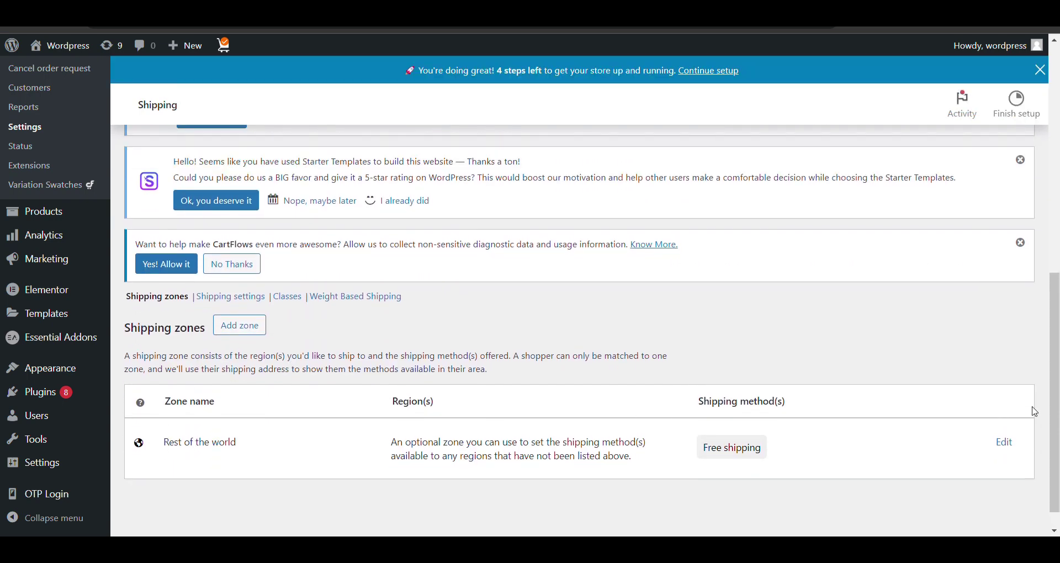
{"action": "left_click", "coordinate": [1005, 442]}
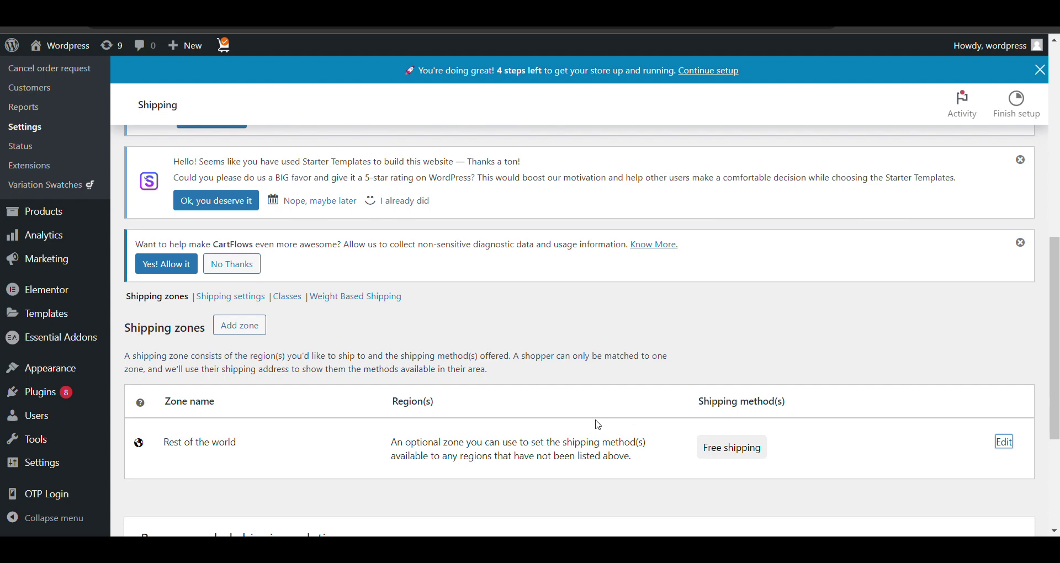
{"action": "scroll", "coordinate": [596, 422], "scroll_direction": "down", "scroll_amount": 10}
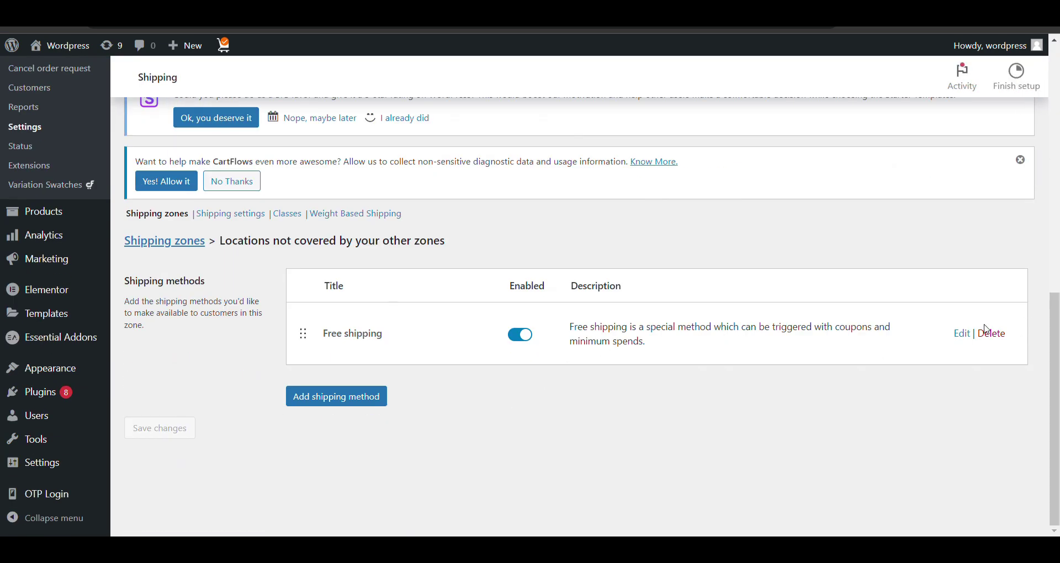
{"action": "left_click", "coordinate": [991, 333]}
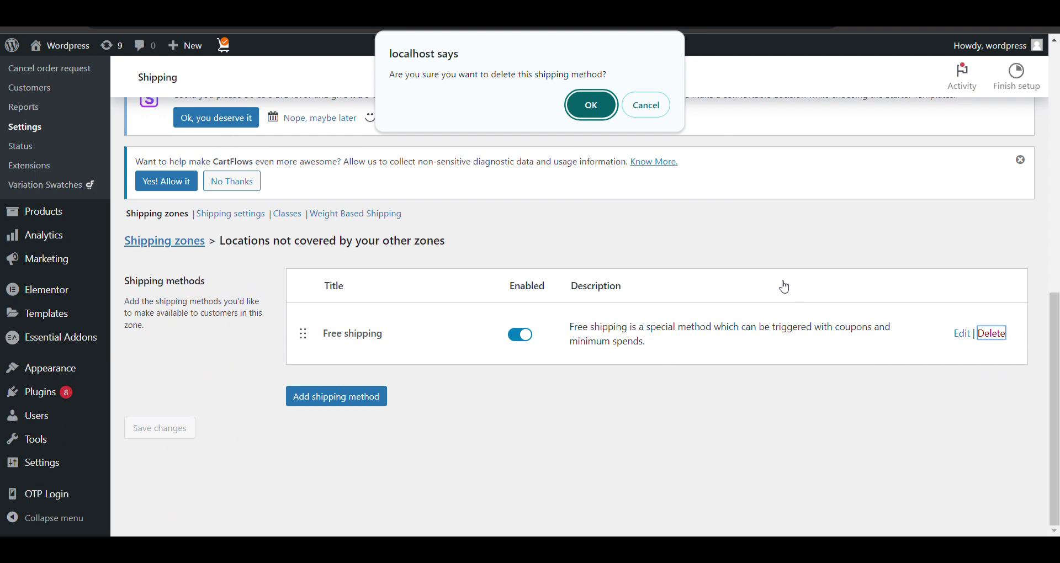
{"action": "left_click", "coordinate": [591, 105]}
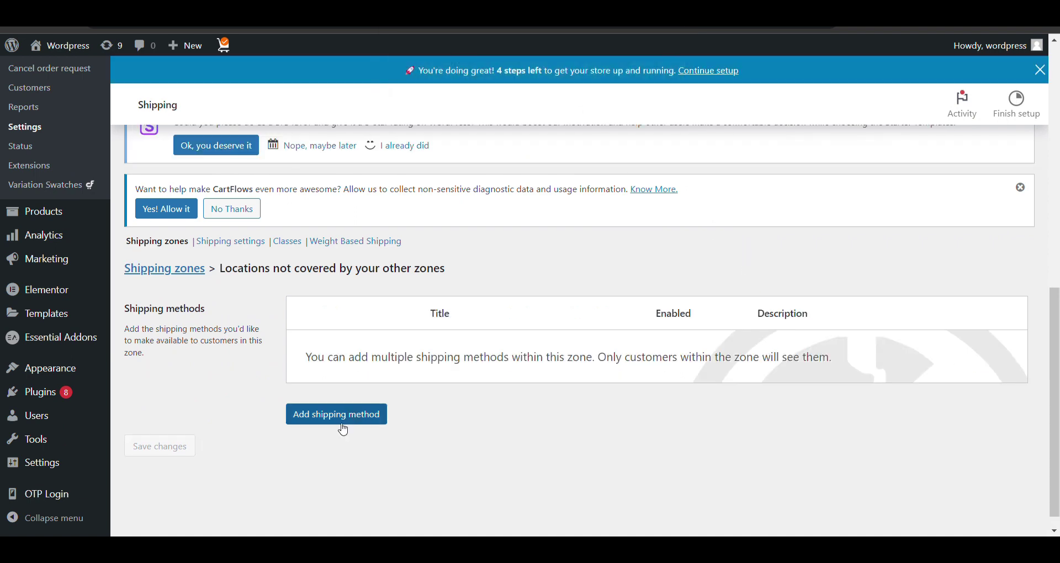
- Add Weight Based Shipping as the shipping method of the Rest of the world zone
{"action": "left_click", "coordinate": [340, 426]}
{"action": "left_click", "coordinate": [495, 340]}
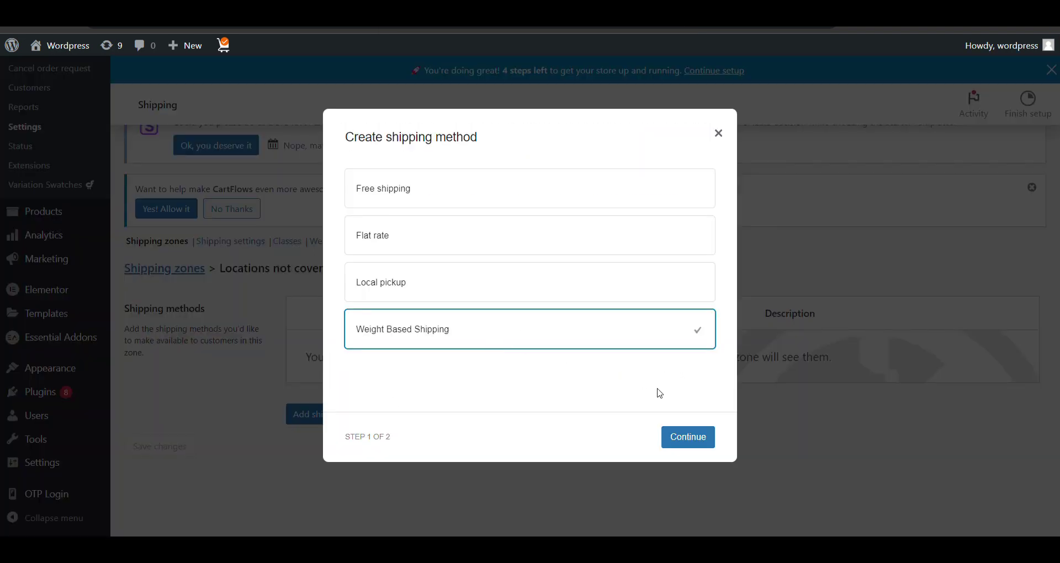
{"action": "left_click", "coordinate": [691, 434]}
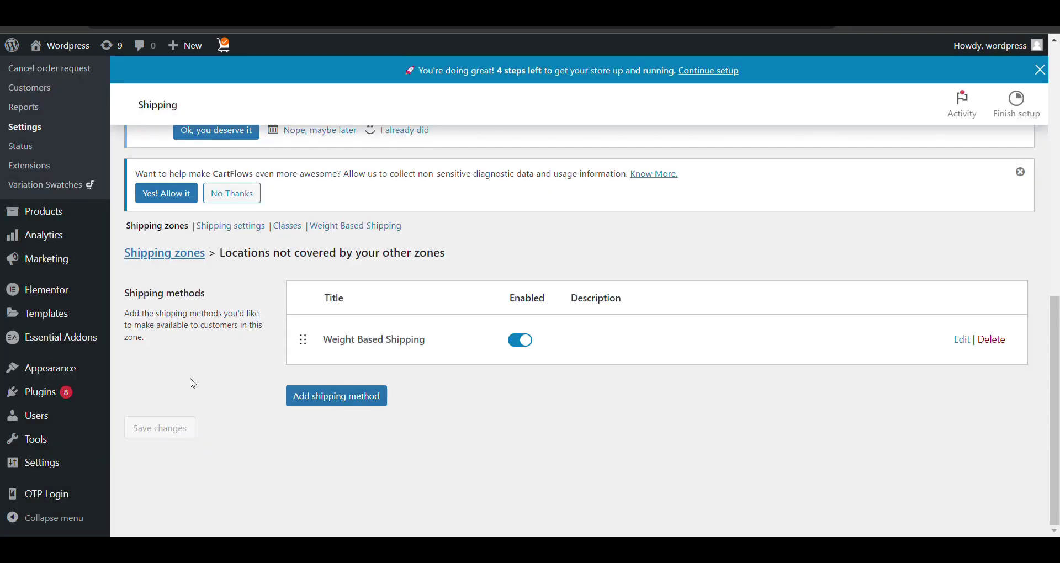
- Check the weight listed in the additional information of the Handpicked Red Chillies product on the storefront
{"action": "scroll", "coordinate": [189, 317], "scroll_direction": "up", "scroll_amount": 3}
{"action": "scroll", "coordinate": [99, 232], "scroll_direction": "up", "scroll_amount": 1}
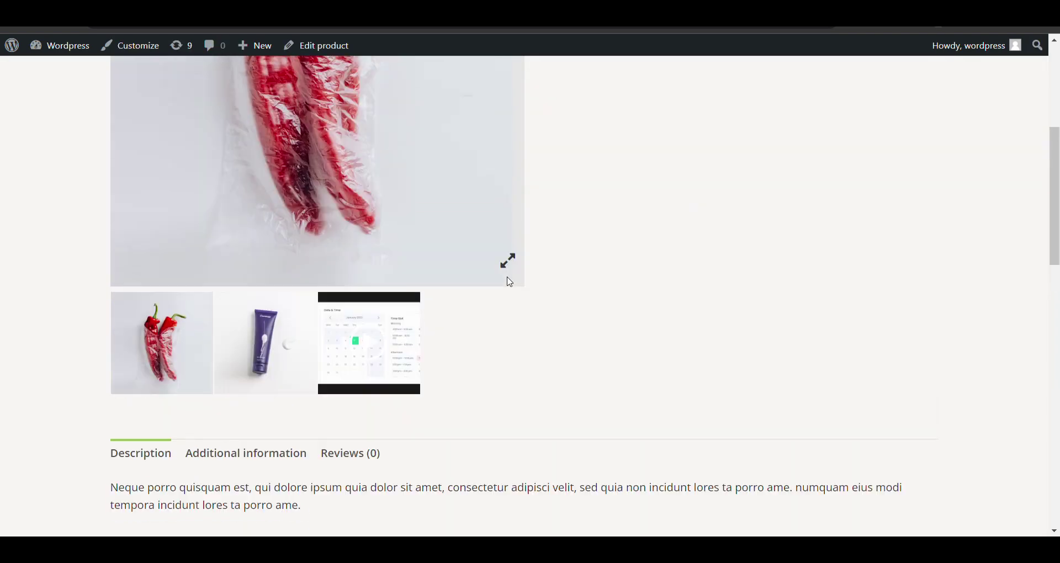
{"action": "scroll", "coordinate": [504, 280], "scroll_direction": "up", "scroll_amount": 1}
{"action": "scroll", "coordinate": [507, 279], "scroll_direction": "down", "scroll_amount": 4}
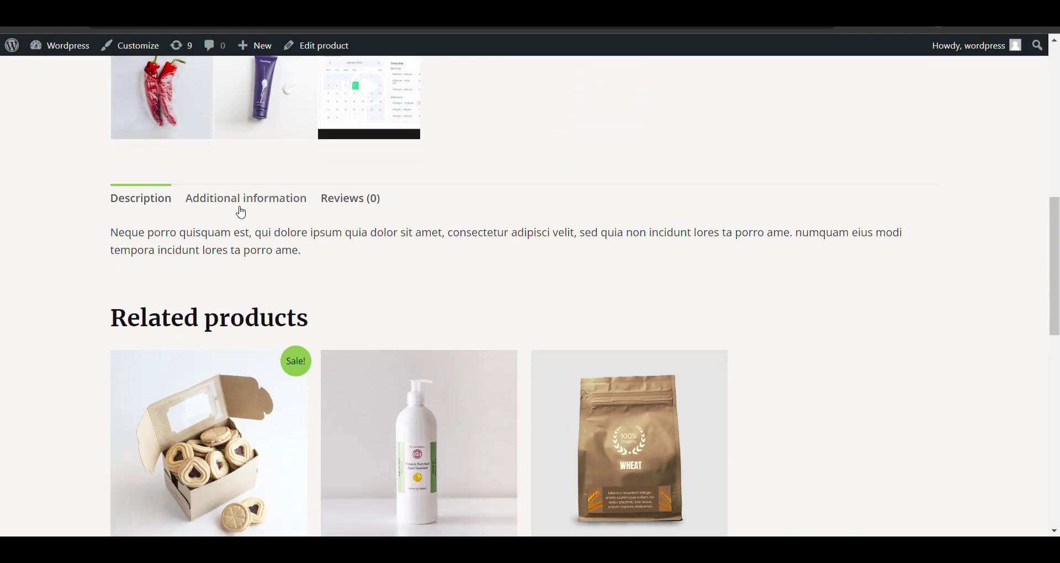
{"action": "left_click", "coordinate": [239, 203]}
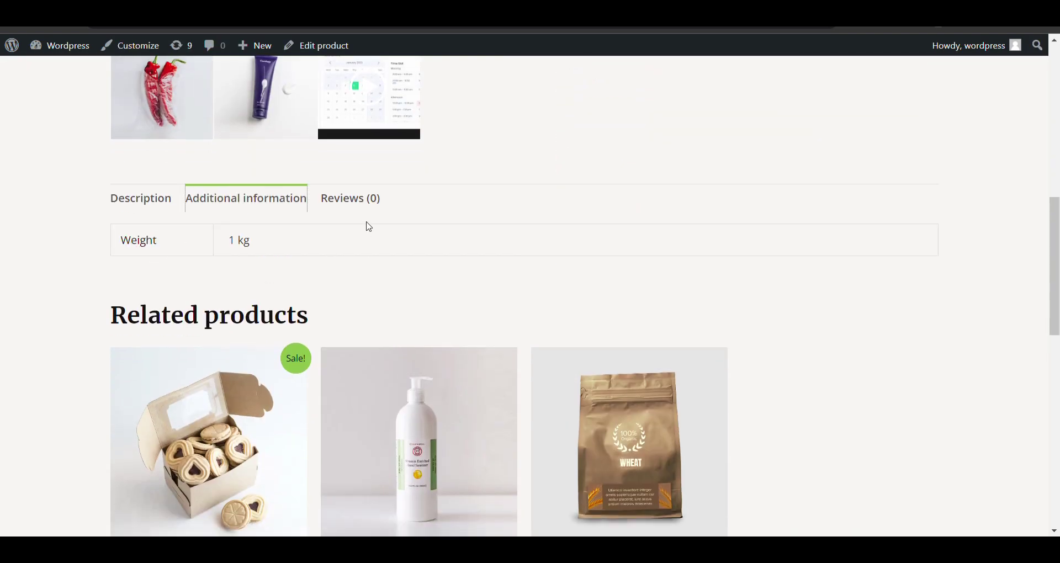
{"action": "scroll", "coordinate": [369, 227], "scroll_direction": "up", "scroll_amount": 10}
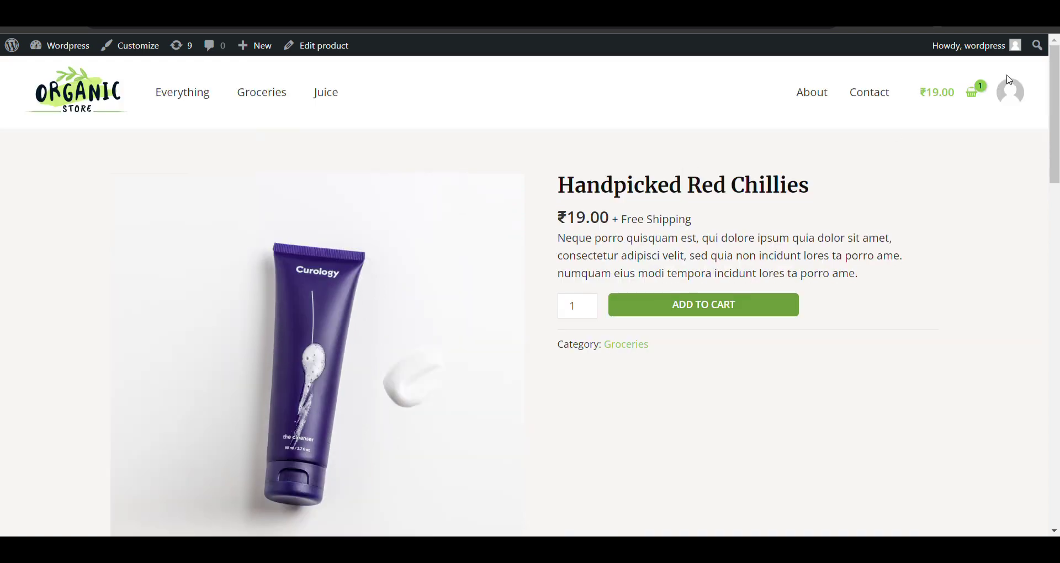
- Open the full cart page and check the Weight Based Shipping charge in the cart totals
{"action": "left_click", "coordinate": [972, 92]}
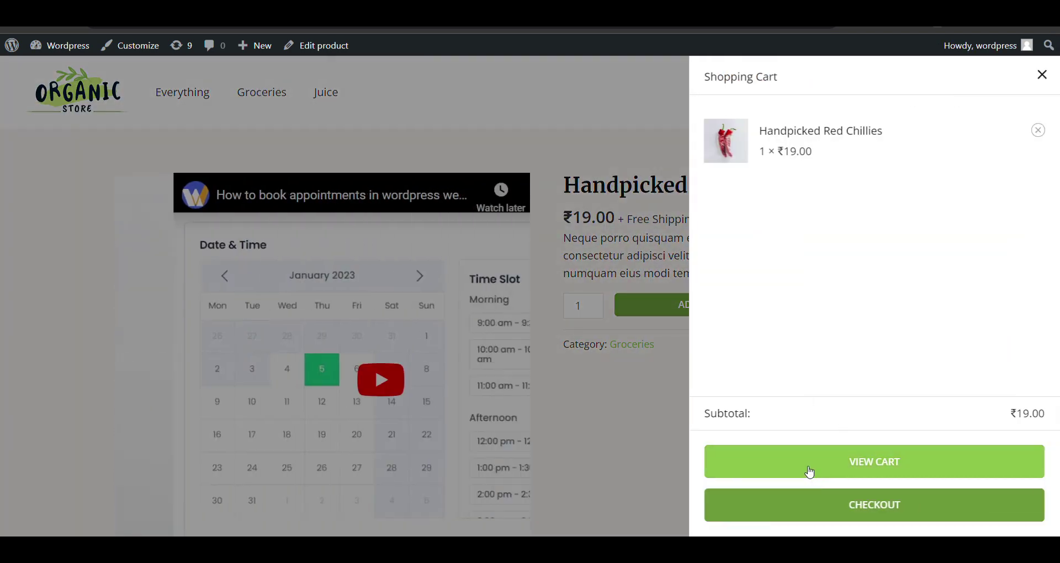
{"action": "left_click", "coordinate": [809, 470]}
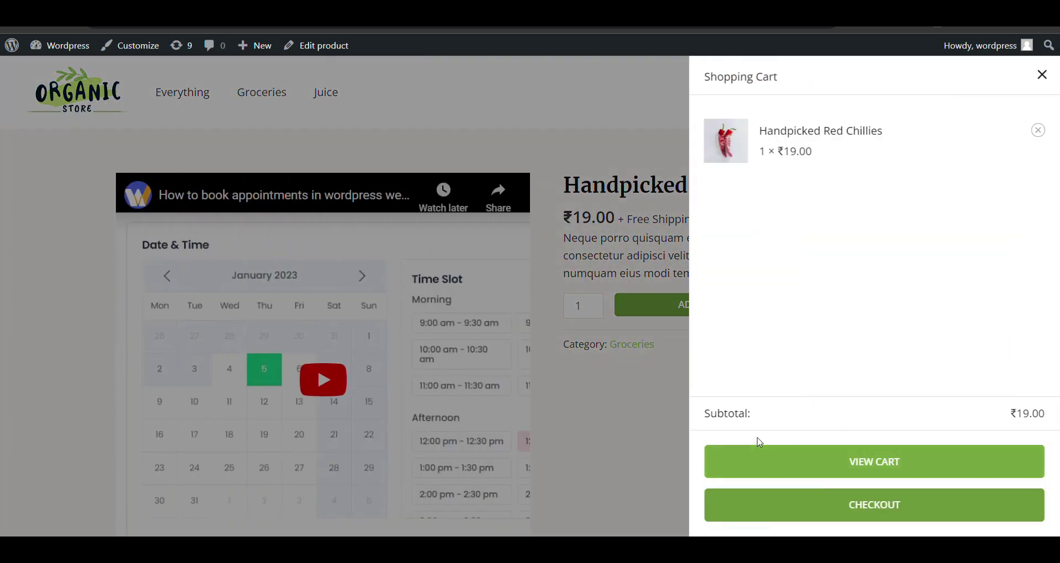
{"action": "scroll", "coordinate": [709, 421], "scroll_direction": "down", "scroll_amount": 3}
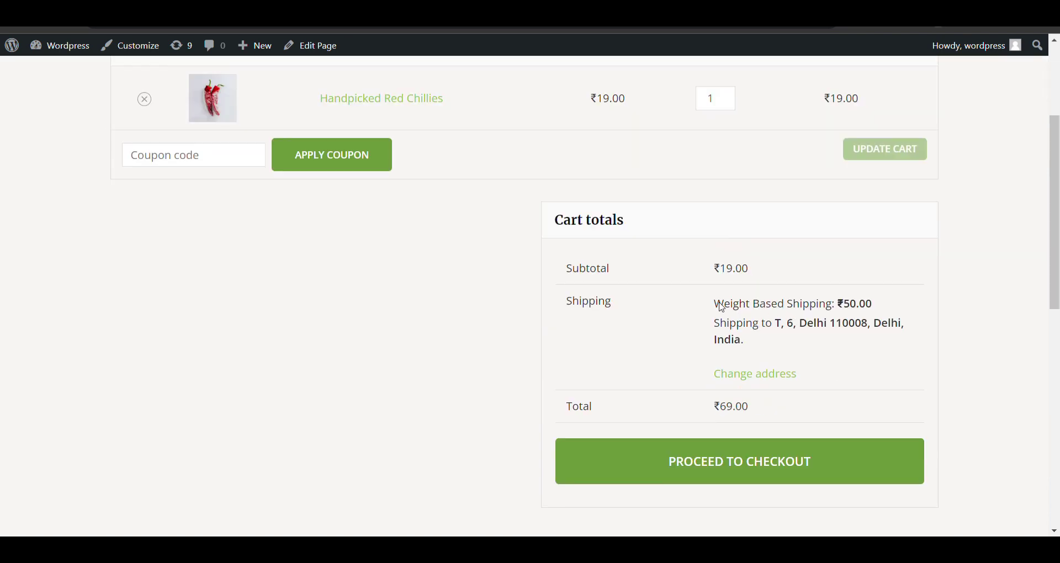
{"action": "left_click_drag", "start_coordinate": [712, 304], "coordinate": [890, 308]}
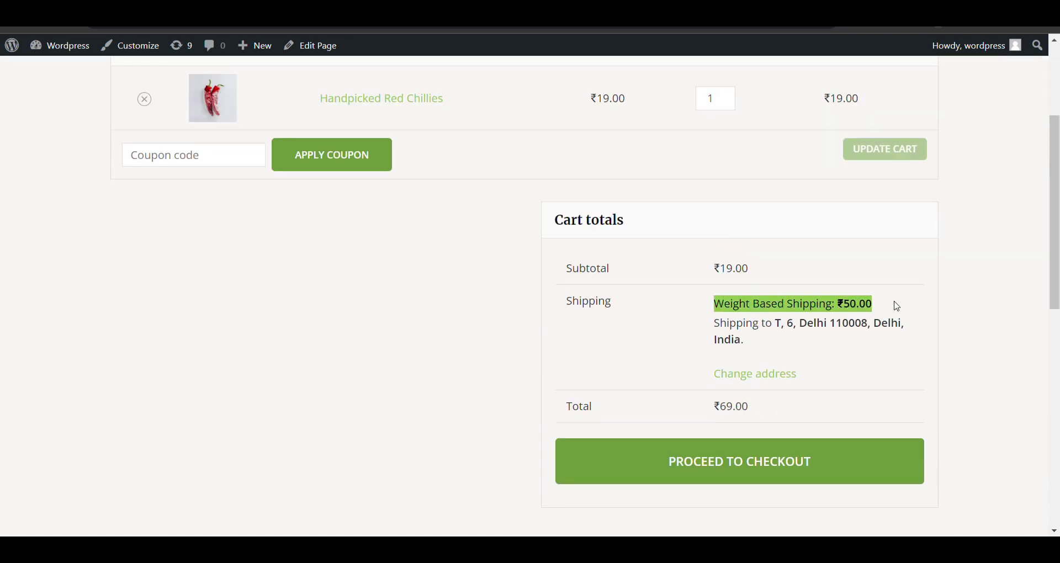
- Set the quantity of Handpicked Red Chillies to 2 and update the cart
{"action": "scroll", "coordinate": [850, 302], "scroll_direction": "up", "scroll_amount": 1}
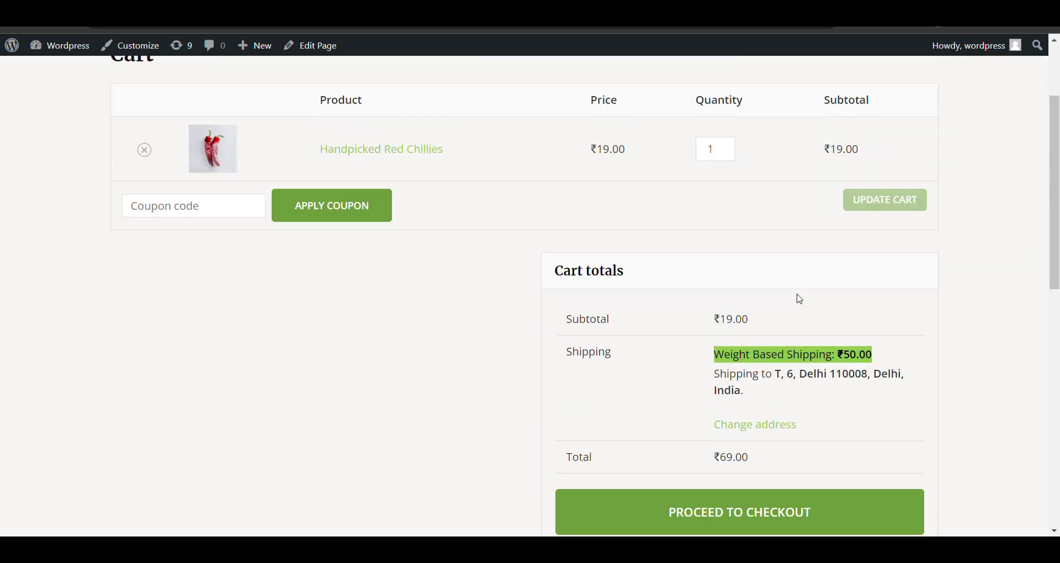
{"action": "left_click", "coordinate": [732, 158]}
{"action": "left_click", "coordinate": [855, 230]}
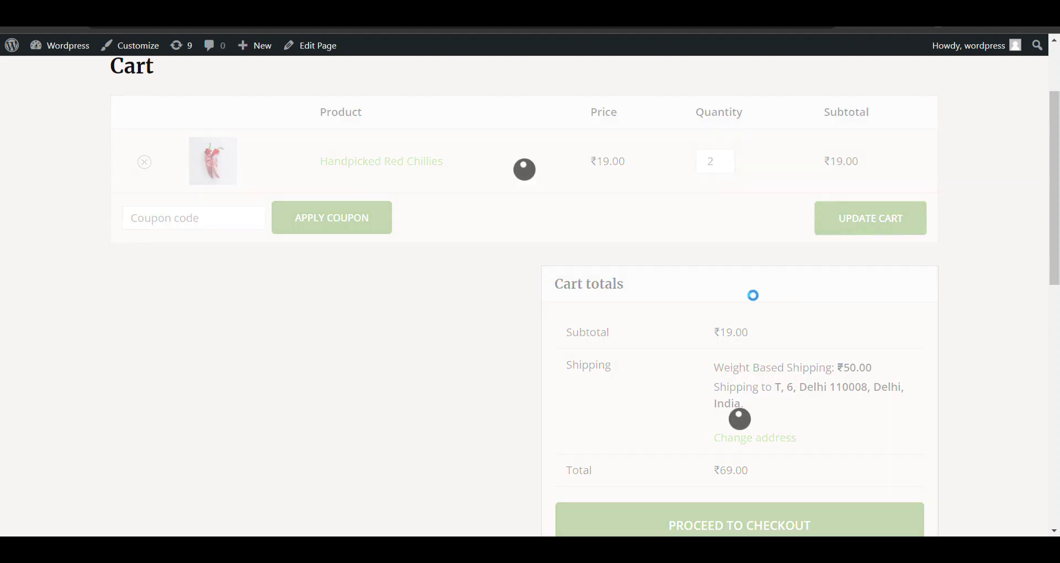
- Check the Weight Based Shipping charge in the cart totals, set the quantity of Handpicked Red Chillies to 3 and update the cart
{"action": "scroll", "coordinate": [753, 295], "scroll_direction": "down", "scroll_amount": 1}
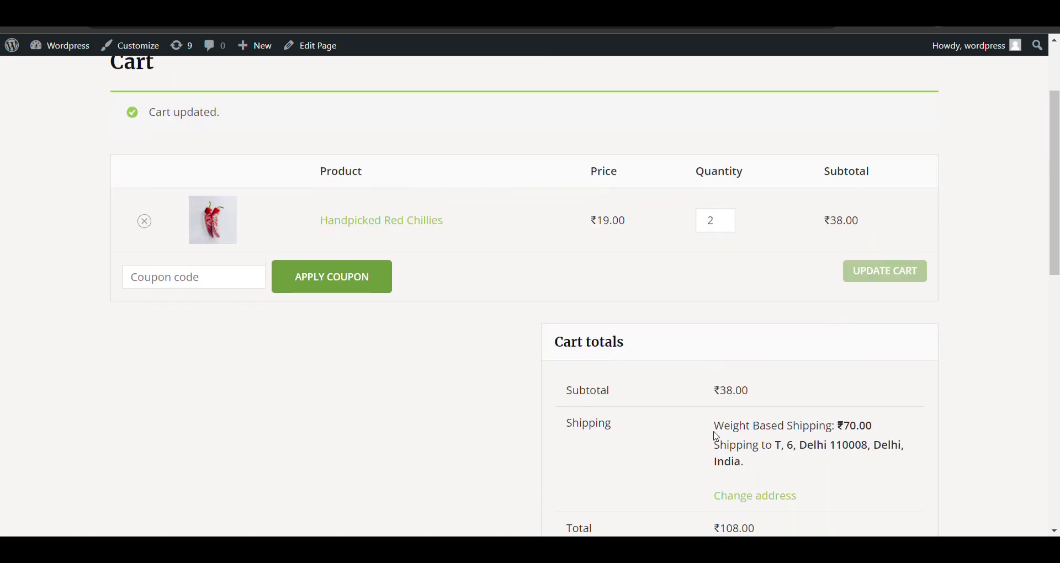
{"action": "left_click_drag", "start_coordinate": [714, 433], "coordinate": [894, 434]}
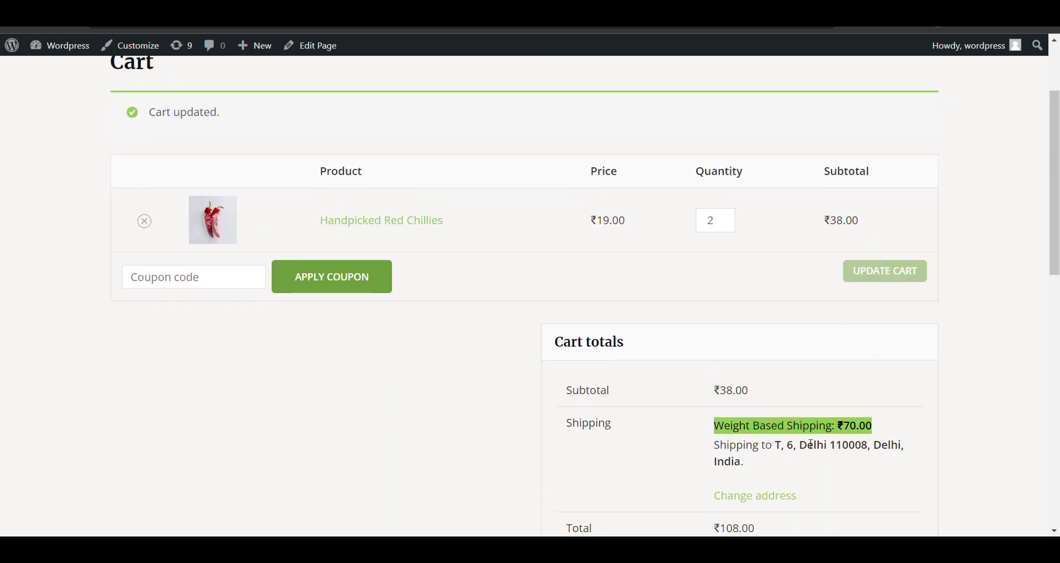
{"action": "scroll", "coordinate": [810, 445], "scroll_direction": "down", "scroll_amount": 1}
{"action": "left_click", "coordinate": [728, 187]}
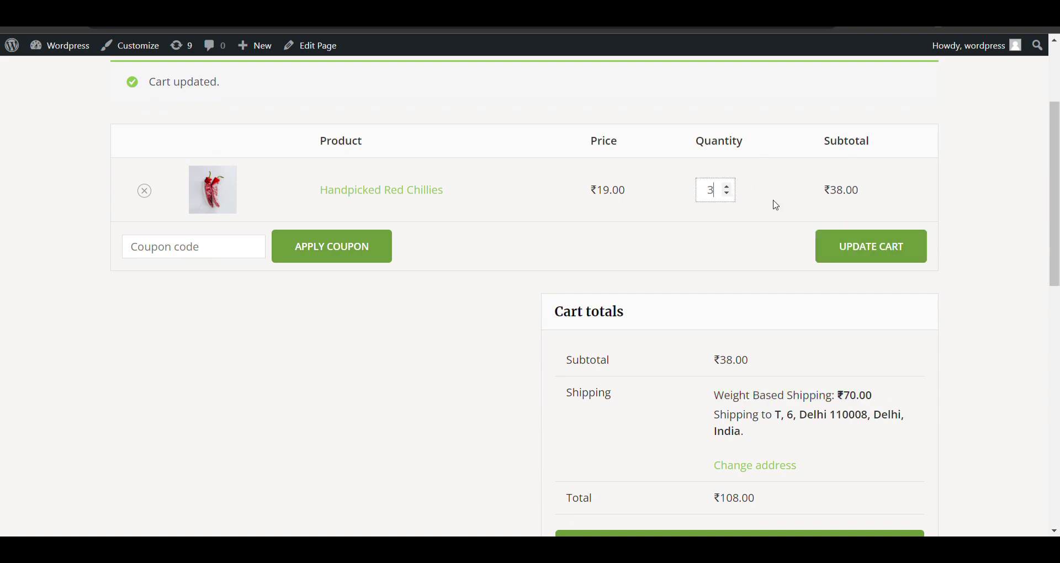
{"action": "left_click", "coordinate": [897, 260]}
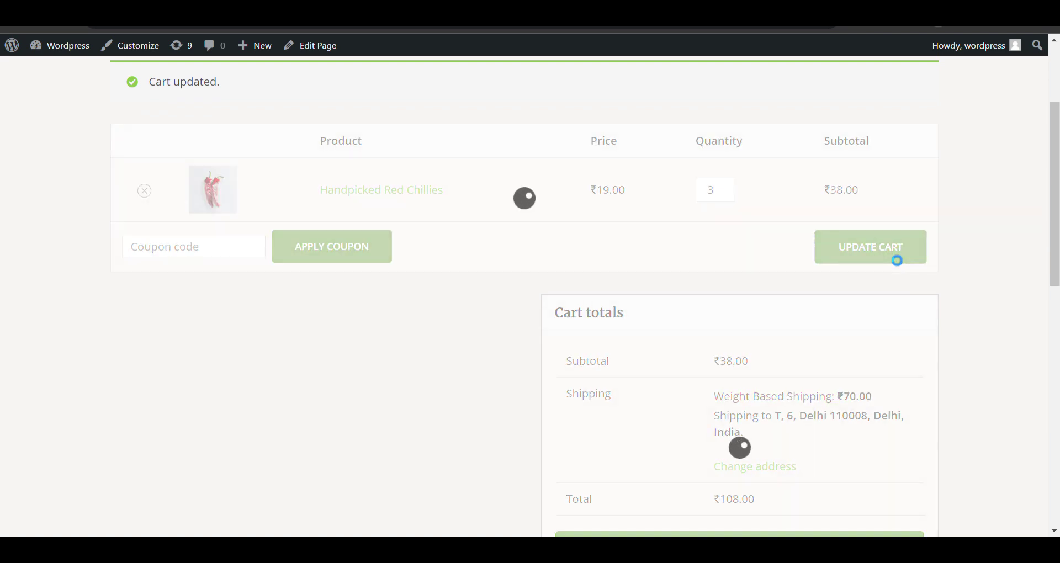
{"action": "scroll", "coordinate": [801, 298], "scroll_direction": "down", "scroll_amount": 2}
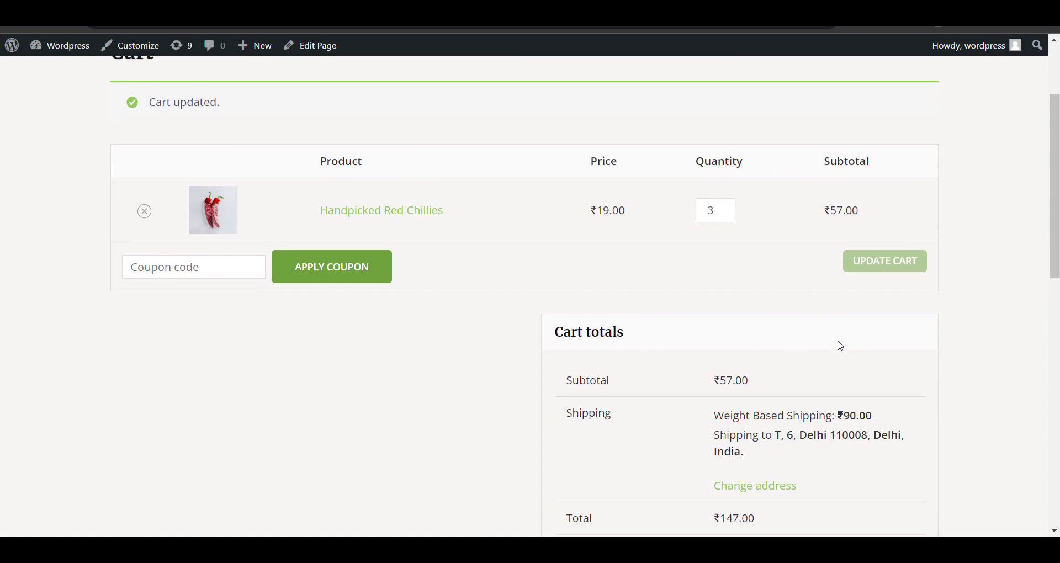
{"action": "scroll", "coordinate": [853, 435], "scroll_direction": "down", "scroll_amount": 3}
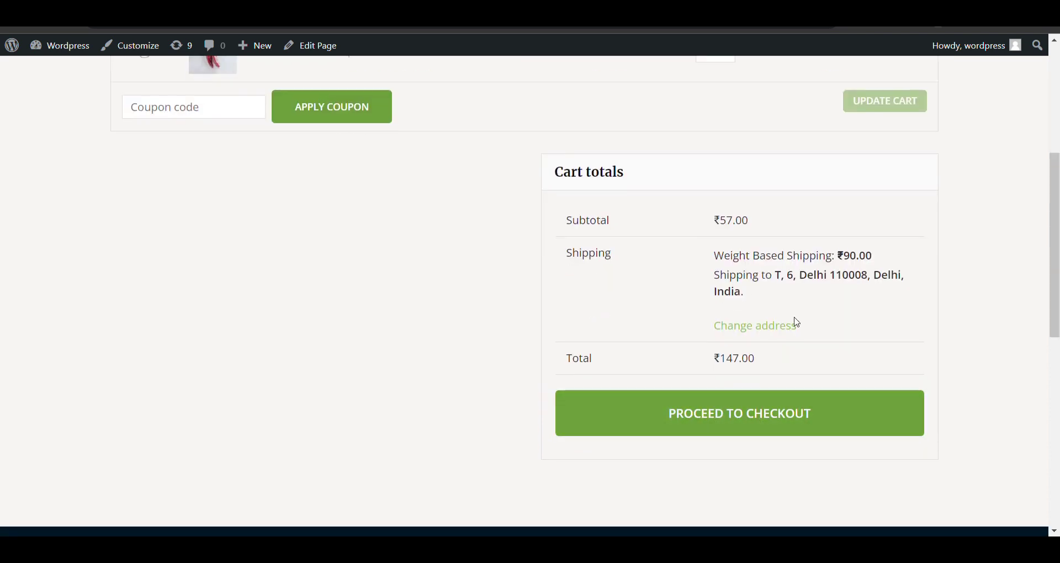
- Proceed to checkout and check the Weight Based Shipping charge in the order summary
{"action": "scroll", "coordinate": [794, 319], "scroll_direction": "down", "scroll_amount": 3}
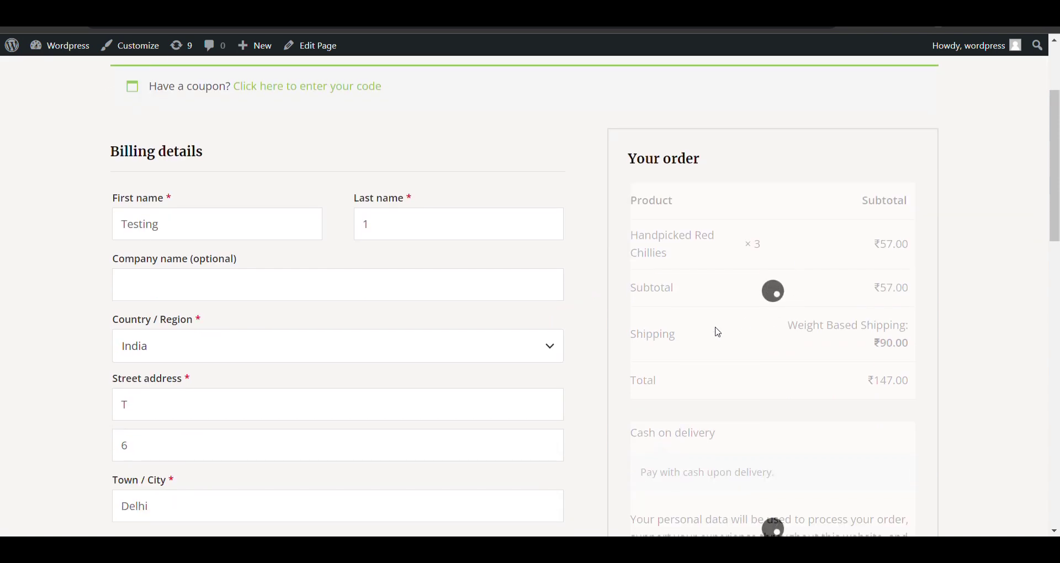
{"action": "left_click_drag", "start_coordinate": [640, 334], "coordinate": [904, 355]}
{"action": "scroll", "coordinate": [907, 357], "scroll_direction": "up", "scroll_amount": 1}
{"action": "scroll", "coordinate": [907, 358], "scroll_direction": "up", "scroll_amount": 2}
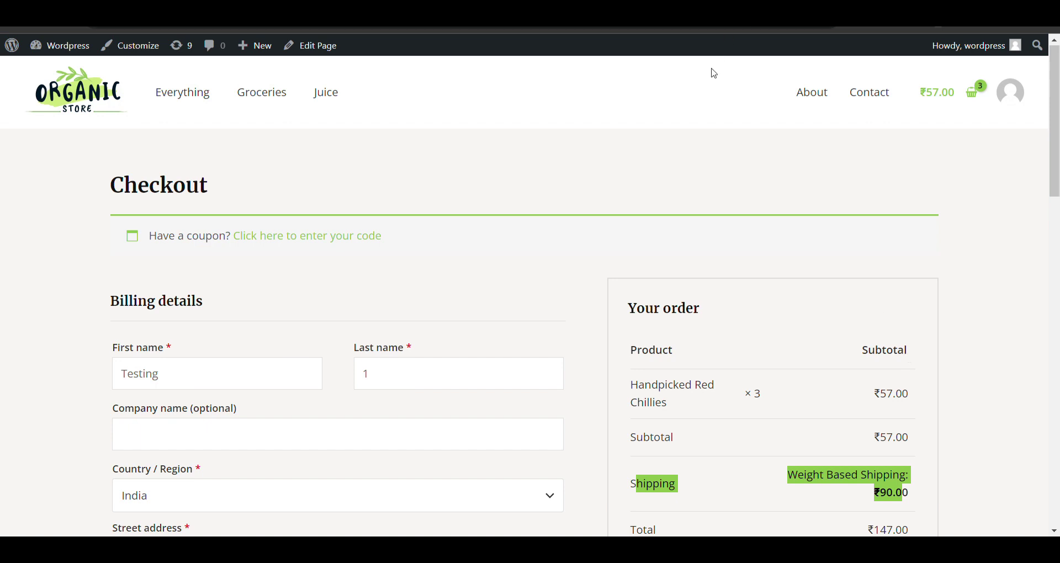
{"action": "left_click", "coordinate": [649, 267]}
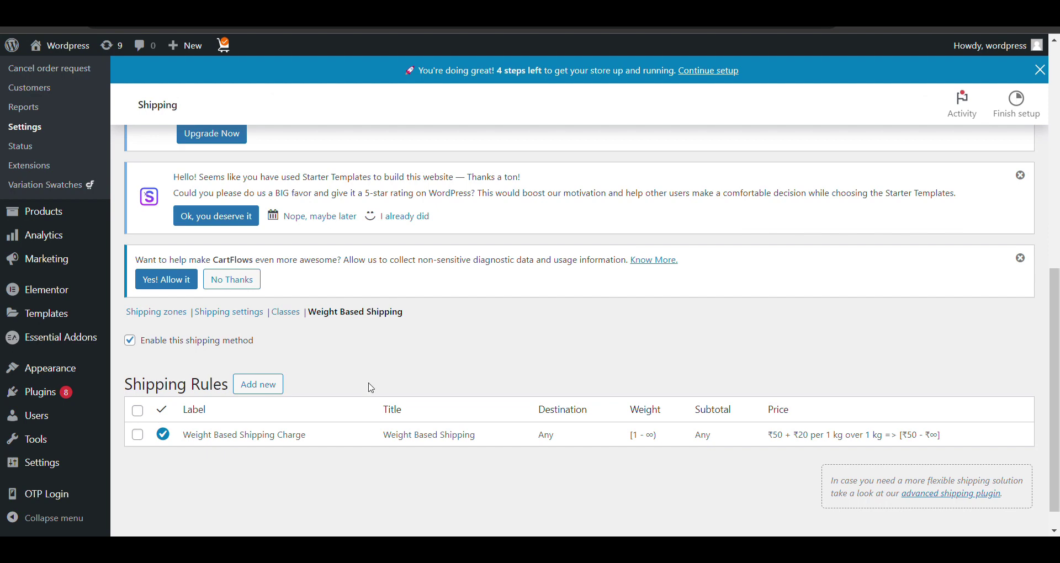
- Open the Weight Based Shipping Charge rule for editing in the store's shipping settings and go to its conditions
{"action": "scroll", "coordinate": [367, 386], "scroll_direction": "down", "scroll_amount": 1}
{"action": "left_click", "coordinate": [241, 414]}
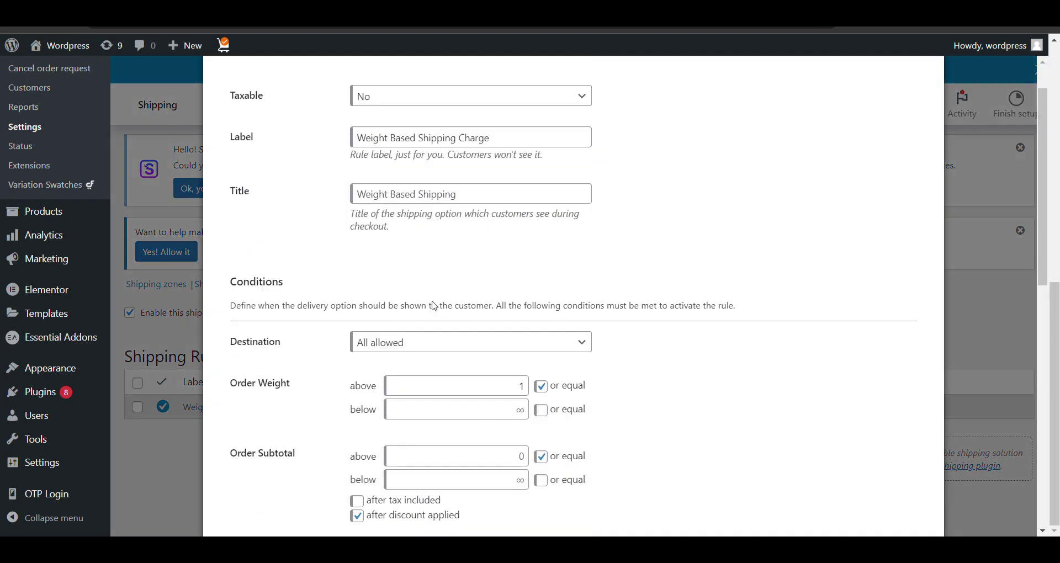
{"action": "scroll", "coordinate": [438, 305], "scroll_direction": "down", "scroll_amount": 2}
{"action": "scroll", "coordinate": [437, 307], "scroll_direction": "up", "scroll_amount": 2}
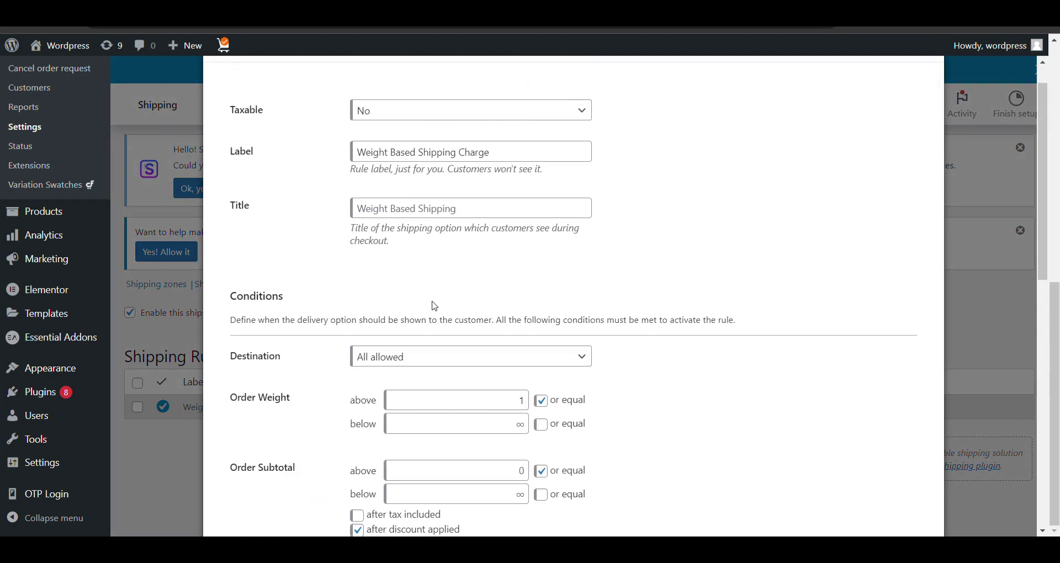
{"action": "scroll", "coordinate": [438, 306], "scroll_direction": "down", "scroll_amount": 4}
- Try an order subtotal condition above 500 and below 10000, and clear both limits
{"action": "left_click", "coordinate": [417, 250]}
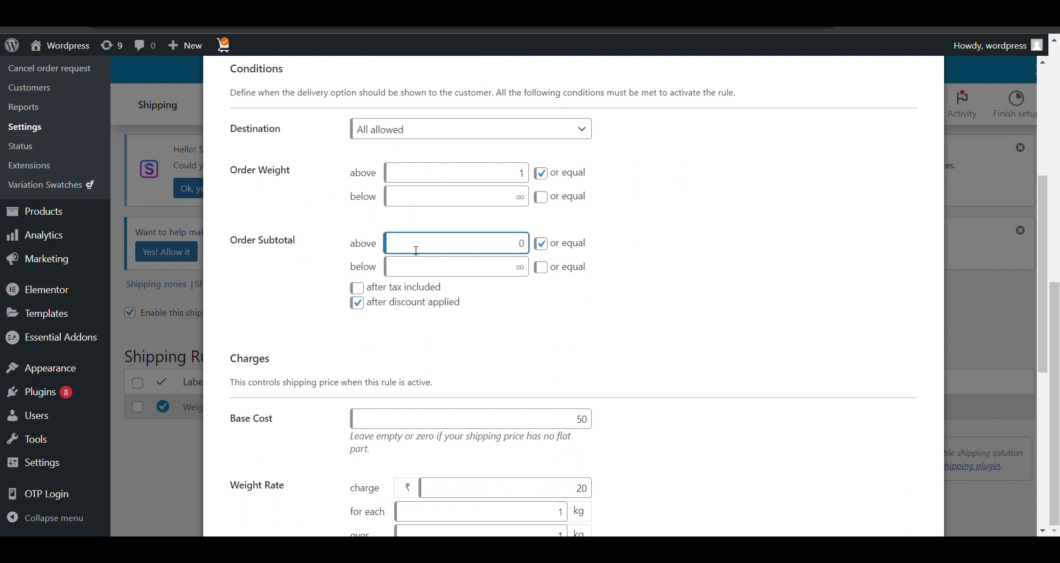
{"action": "type", "text": "500"}
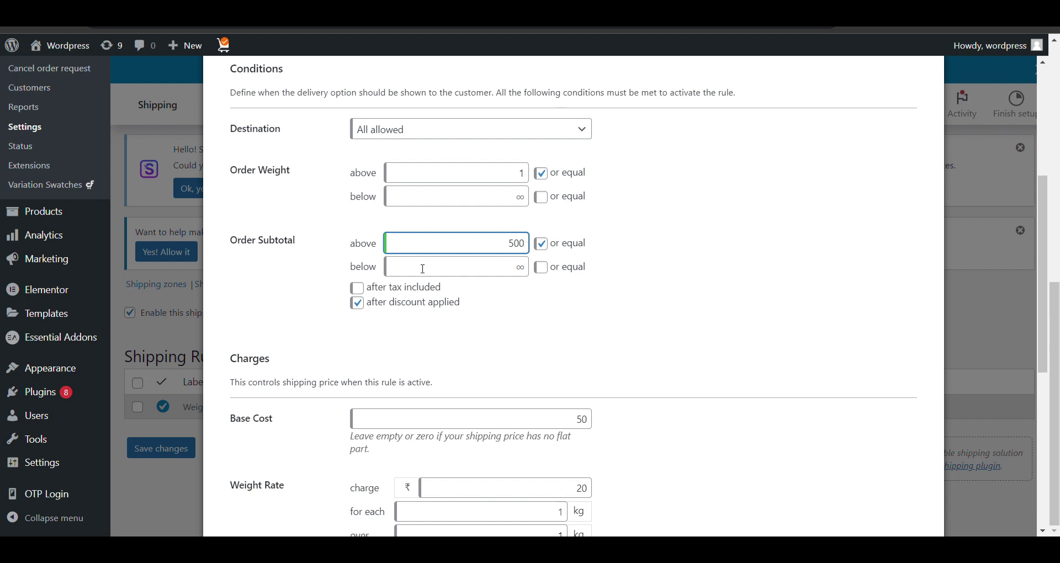
{"action": "left_click", "coordinate": [424, 269]}
{"action": "type", "text": "1"}
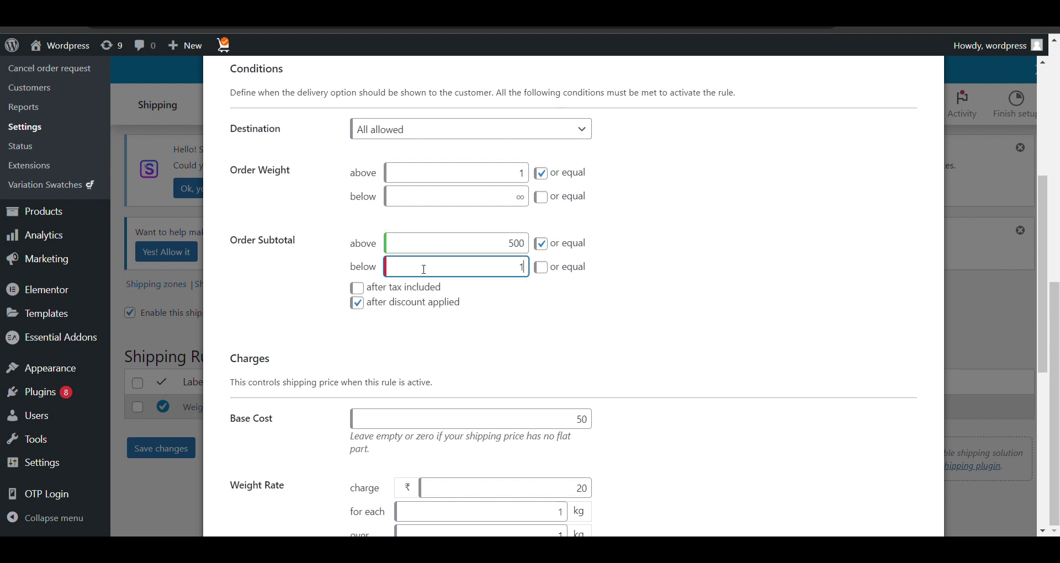
{"action": "type", "text": "0000"}
{"action": "key", "text": "BackSpace"}
{"action": "key", "text": "BackSpace"}
{"action": "key", "text": "BackSpace"}
{"action": "key", "text": "BackSpace"}
{"action": "key", "text": "BackSpace"}
{"action": "left_click", "coordinate": [499, 242]}
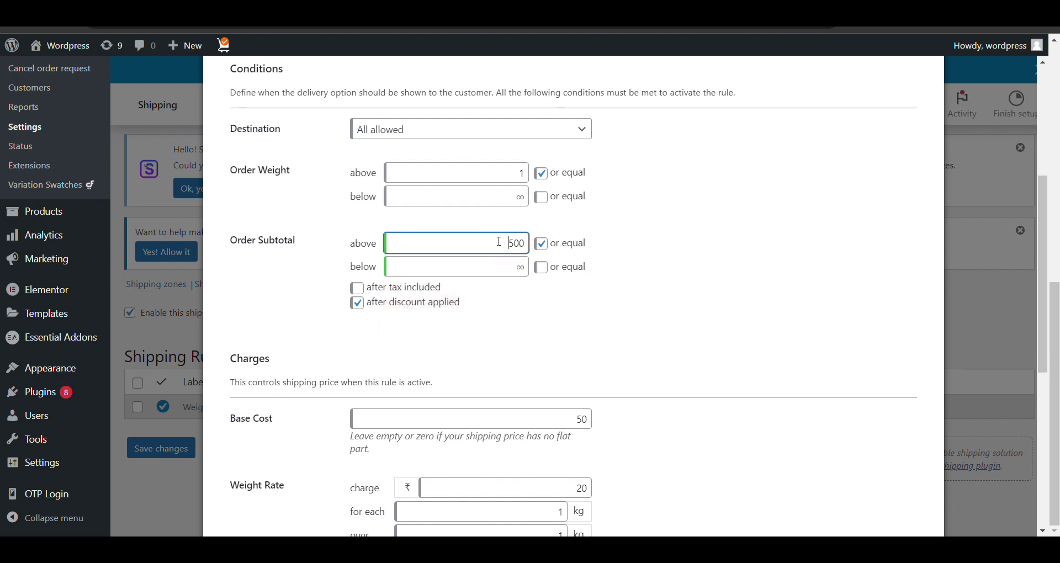
{"action": "key", "text": "Delete"}
{"action": "key", "text": "Delete"}
- Limit the rule's maximum total cost to 100, close the rule settings and save the changes
{"action": "scroll", "coordinate": [496, 248], "scroll_direction": "down", "scroll_amount": 2}
{"action": "scroll", "coordinate": [489, 259], "scroll_direction": "down", "scroll_amount": 2}
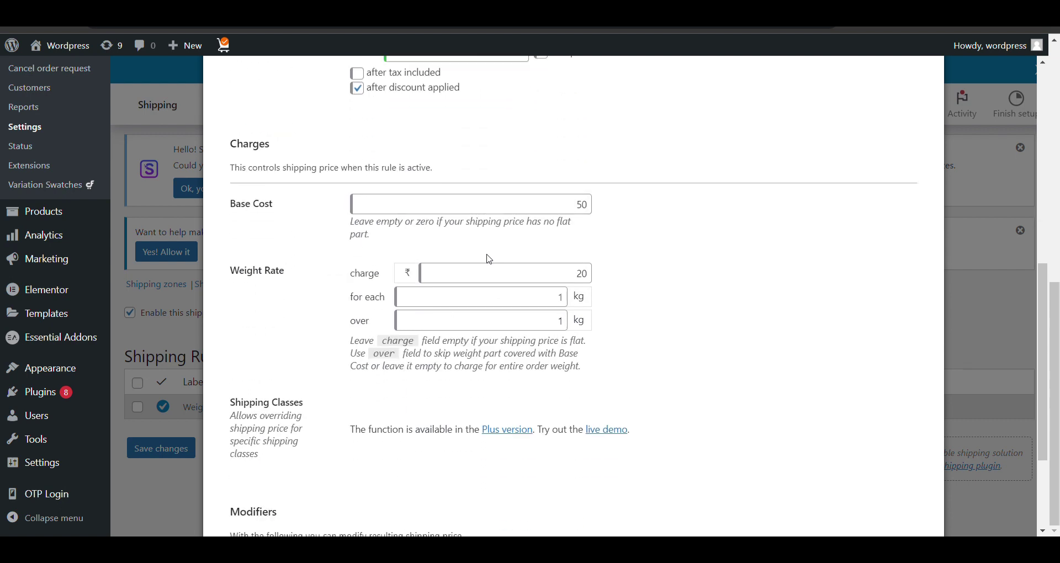
{"action": "scroll", "coordinate": [472, 287], "scroll_direction": "down", "scroll_amount": 3}
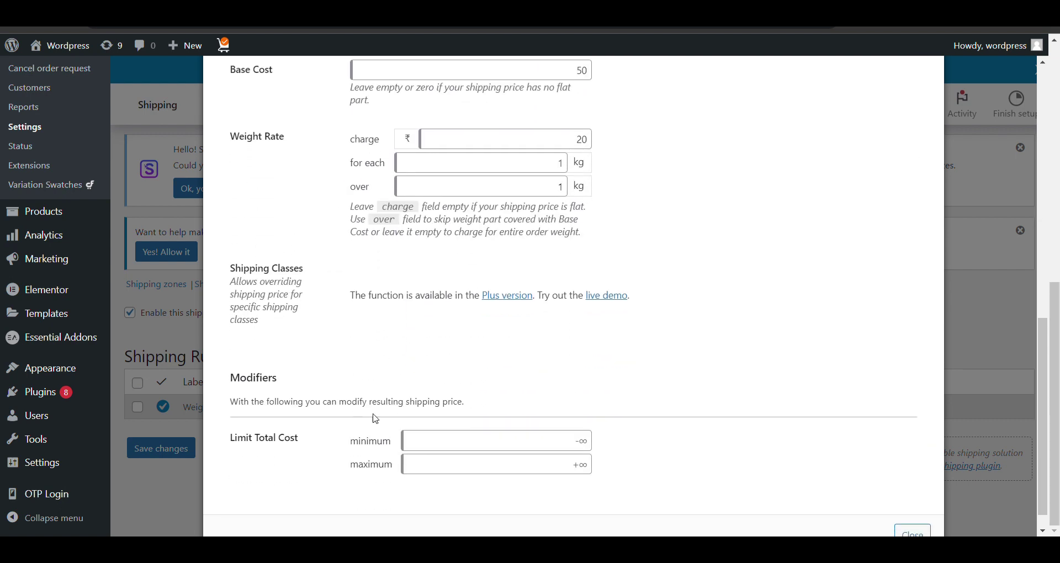
{"action": "left_click", "coordinate": [426, 440]}
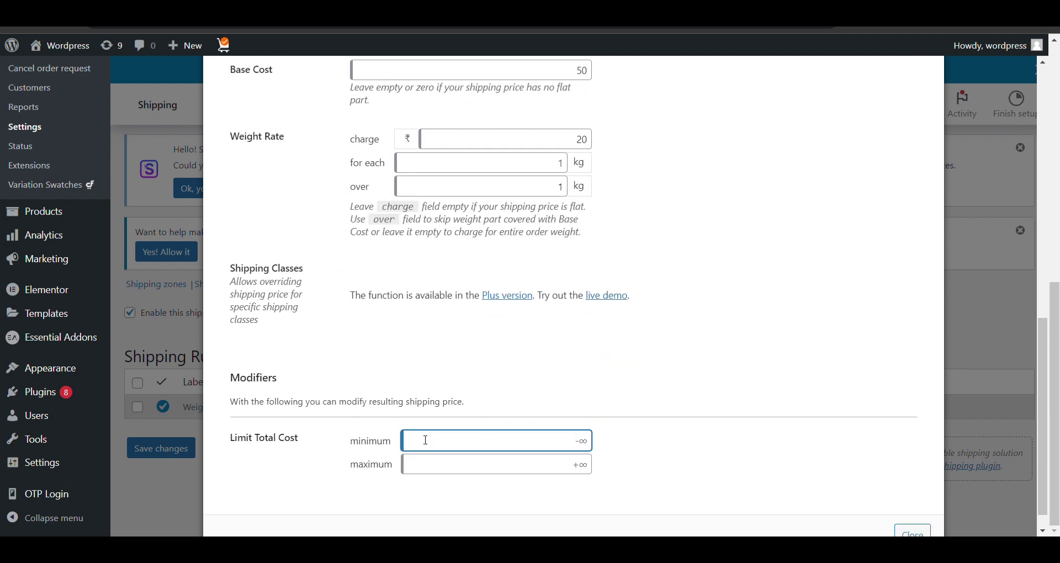
{"action": "left_click", "coordinate": [460, 469]}
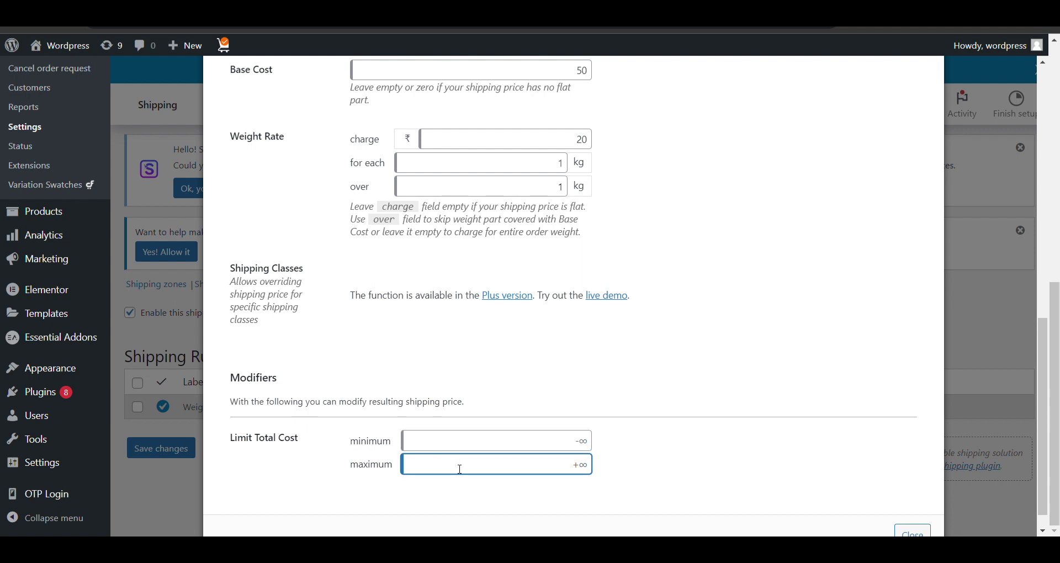
{"action": "type", "text": "100"}
{"action": "scroll", "coordinate": [710, 442], "scroll_direction": "down", "scroll_amount": 1}
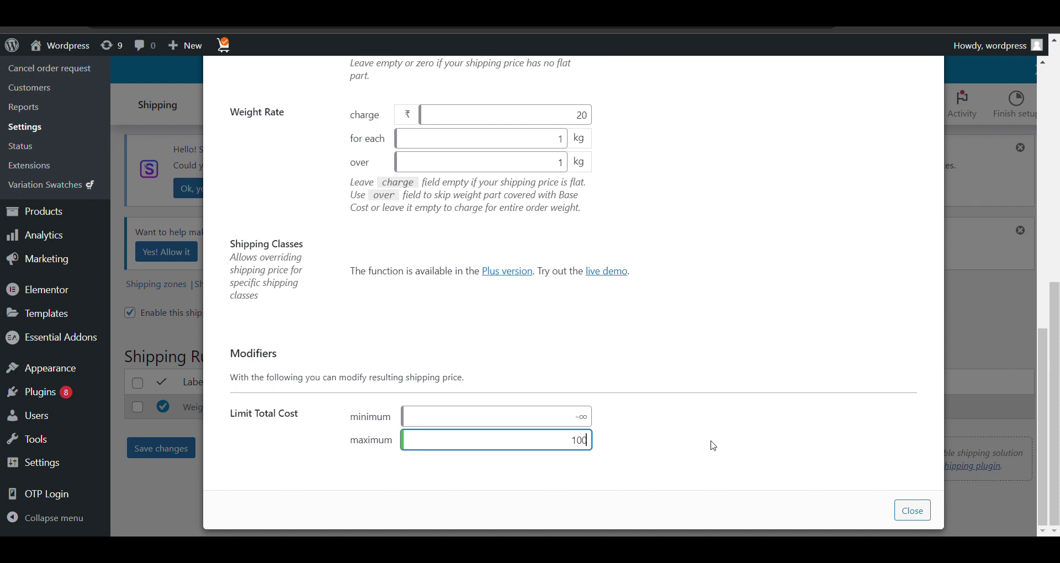
{"action": "key", "text": "Return"}
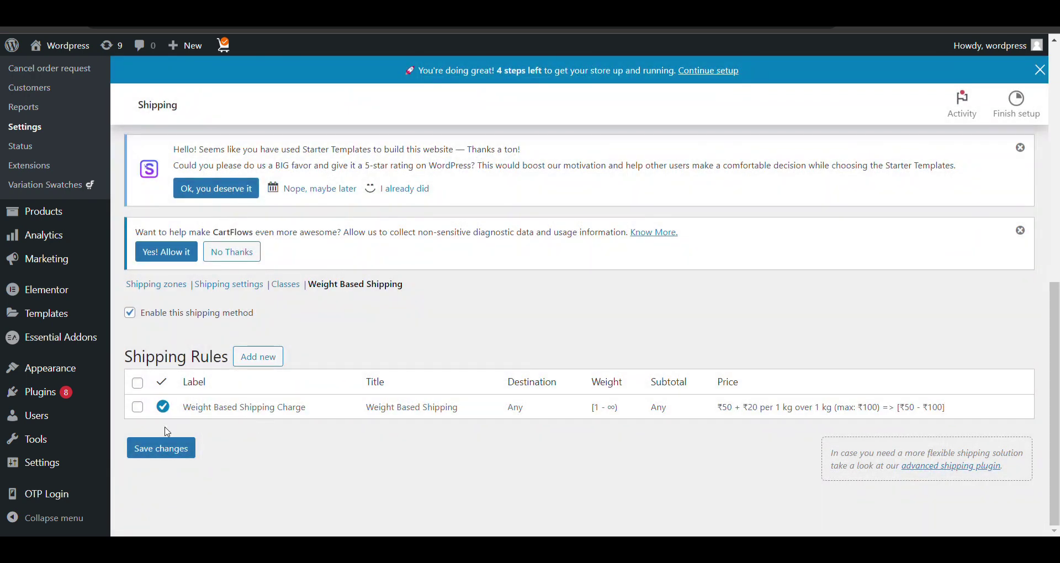
{"action": "left_click", "coordinate": [166, 447]}
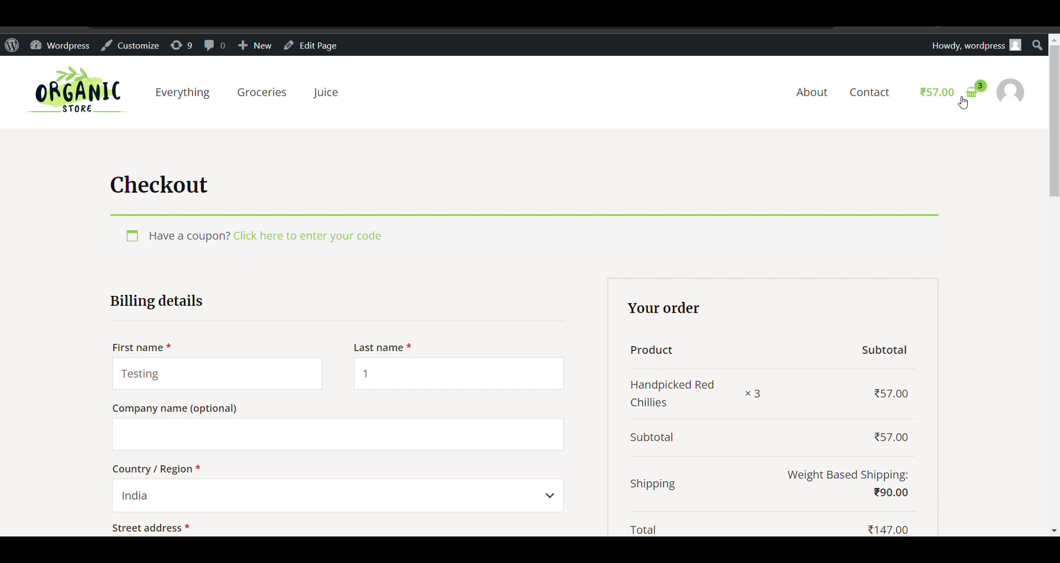
- Open the storefront cart, update the quantity of Handpicked Red Chillies to 4 and check the Weight Based Shipping charge
{"action": "left_click", "coordinate": [963, 104]}
{"action": "scroll", "coordinate": [625, 379], "scroll_direction": "down", "scroll_amount": 3}
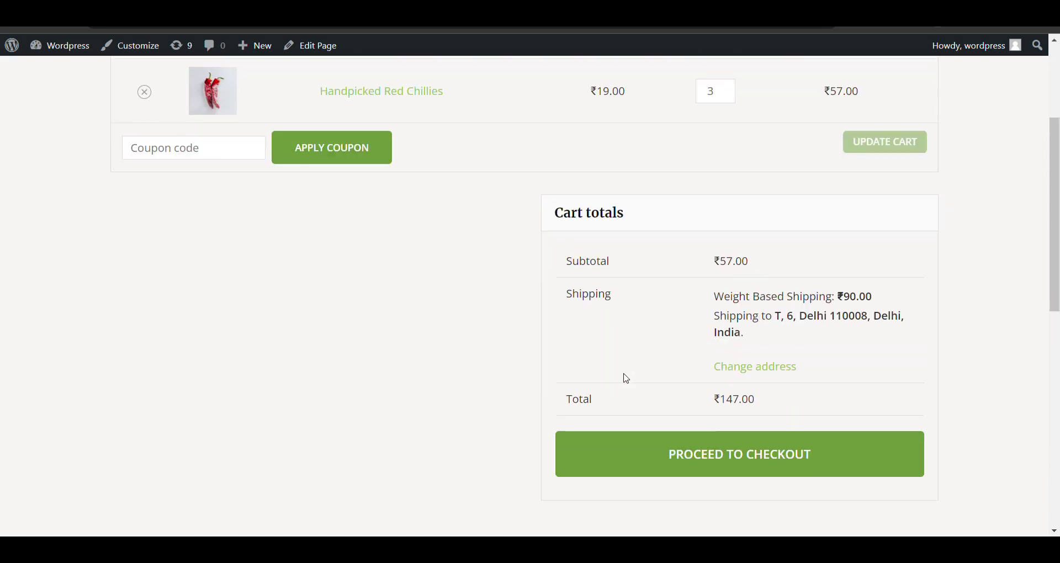
{"action": "scroll", "coordinate": [694, 391], "scroll_direction": "up", "scroll_amount": 1}
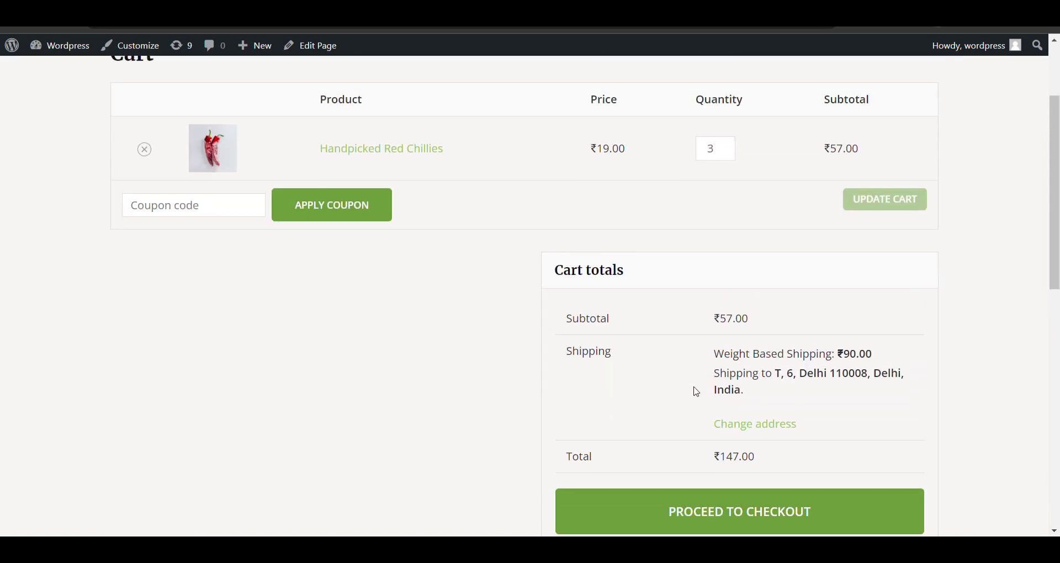
{"action": "left_click", "coordinate": [729, 146]}
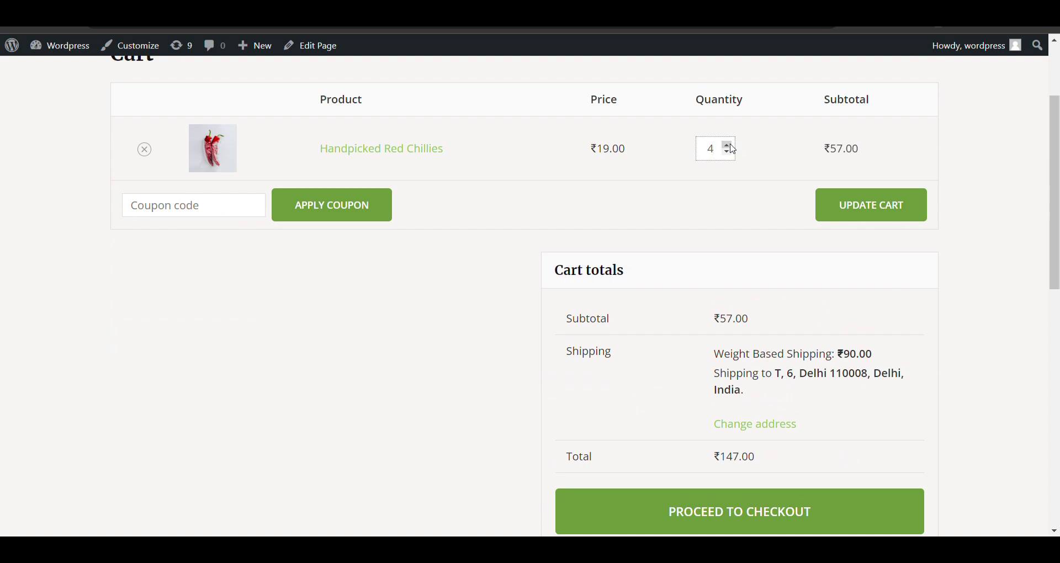
{"action": "left_click", "coordinate": [852, 218]}
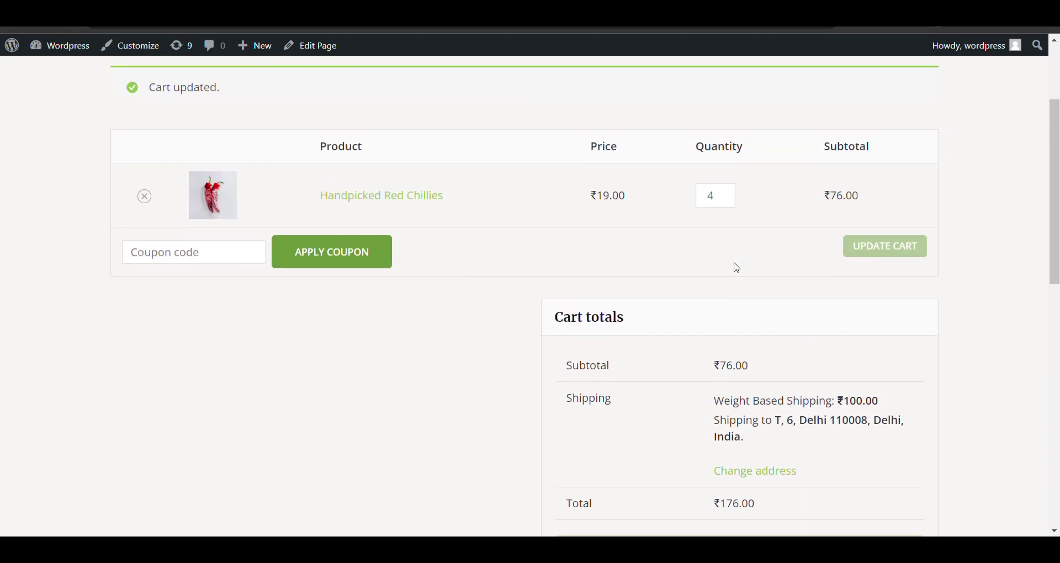
{"action": "scroll", "coordinate": [801, 368], "scroll_direction": "down", "scroll_amount": 2}
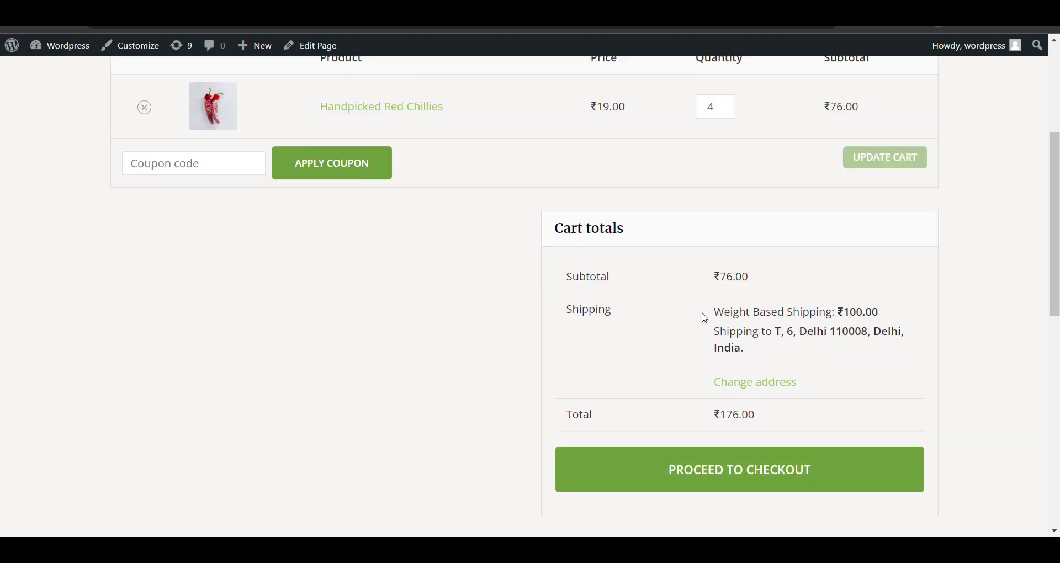
{"action": "left_click_drag", "start_coordinate": [701, 314], "coordinate": [914, 320]}
- Increase the quantity of Handpicked Red Chillies by one more and update the cart
{"action": "scroll", "coordinate": [910, 316], "scroll_direction": "up", "scroll_amount": 1}
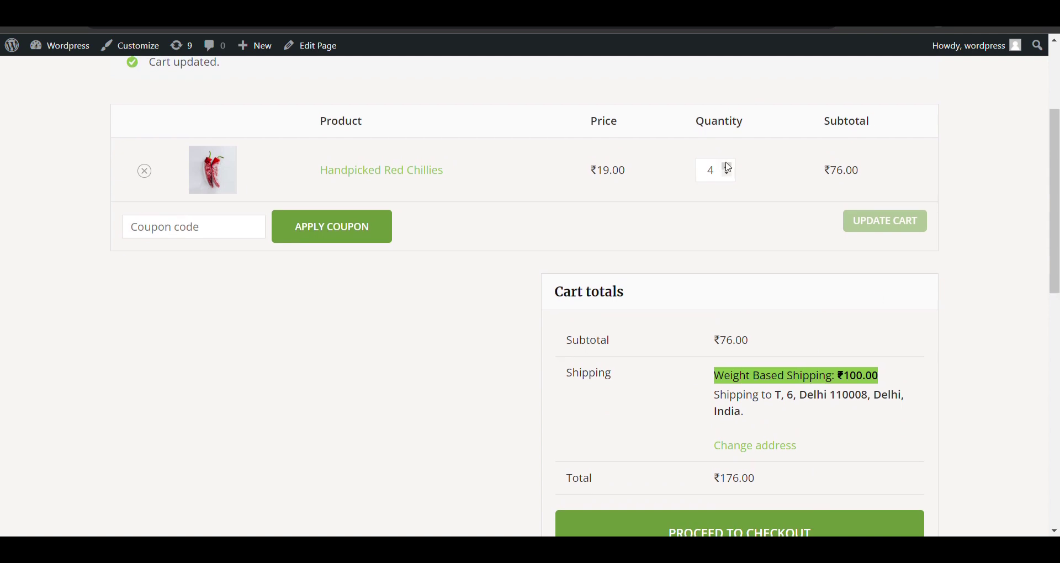
{"action": "left_click", "coordinate": [727, 166]}
{"action": "left_click", "coordinate": [922, 230]}
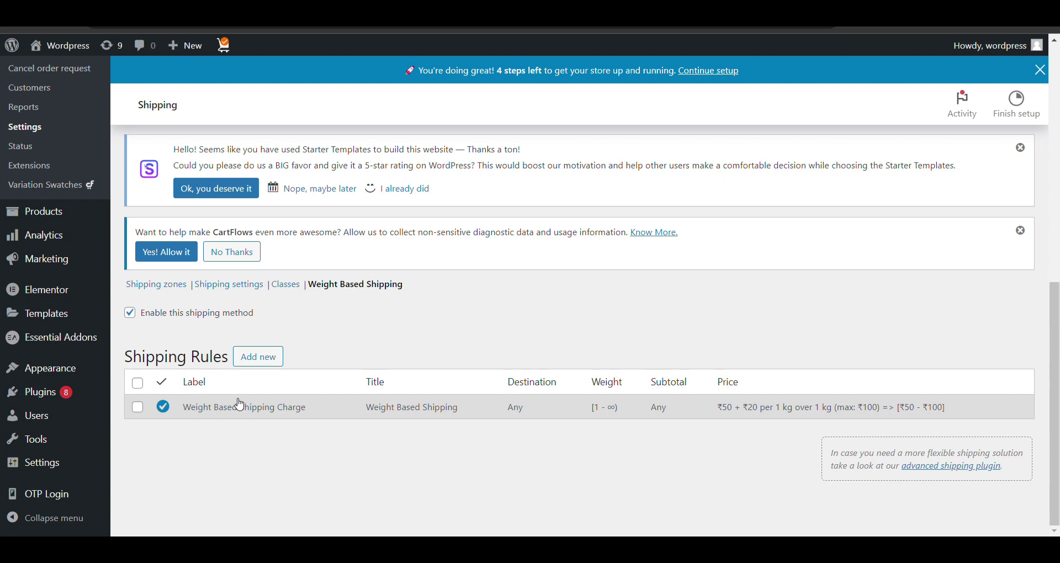
- Reopen the Weight Based Shipping Charge rule and review its conditions, base cost, weight rate and total cost limits
{"action": "left_click", "coordinate": [240, 404]}
{"action": "scroll", "coordinate": [458, 334], "scroll_direction": "down", "scroll_amount": 2}
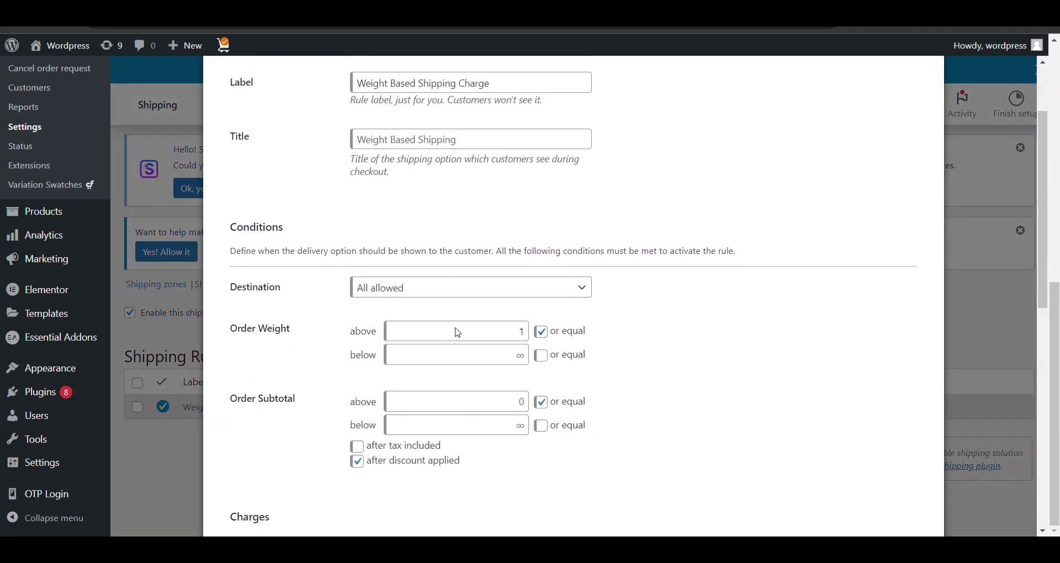
{"action": "scroll", "coordinate": [461, 332], "scroll_direction": "down", "scroll_amount": 10}
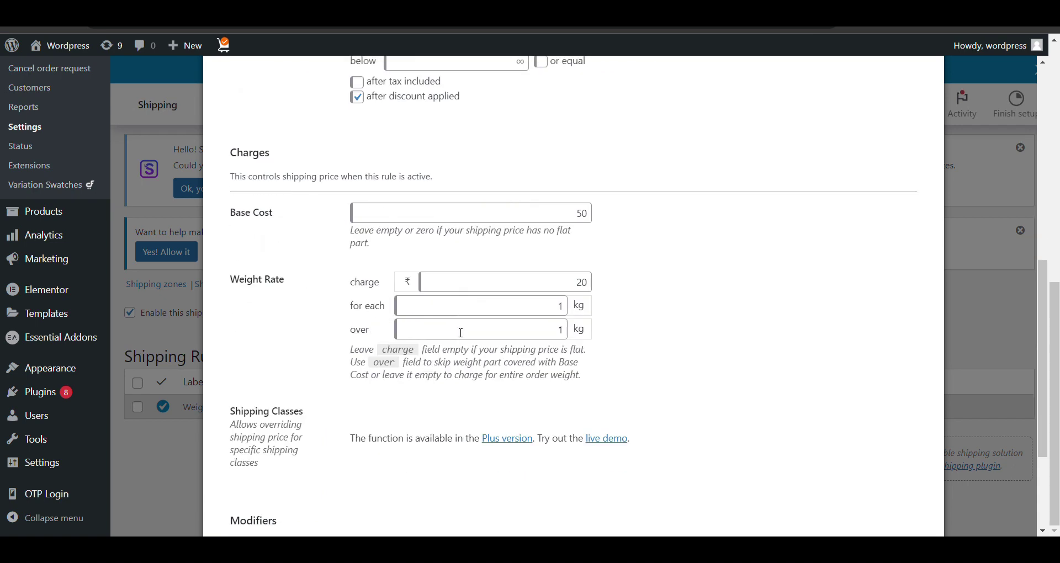
{"action": "scroll", "coordinate": [458, 332], "scroll_direction": "up", "scroll_amount": 12}
{"action": "scroll", "coordinate": [515, 249], "scroll_direction": "down", "scroll_amount": 10}
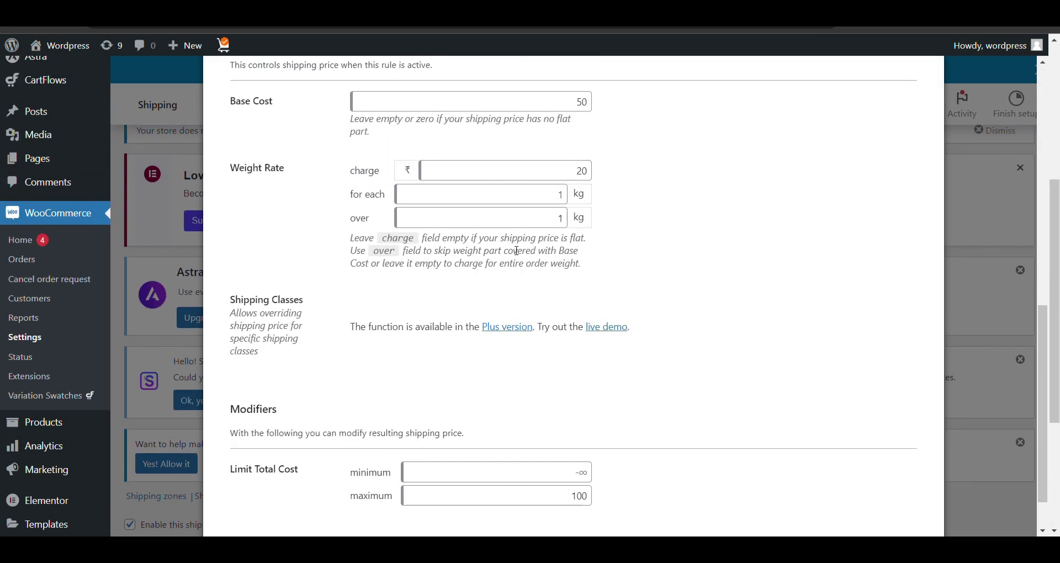
{"action": "scroll", "coordinate": [514, 251], "scroll_direction": "up", "scroll_amount": 10}
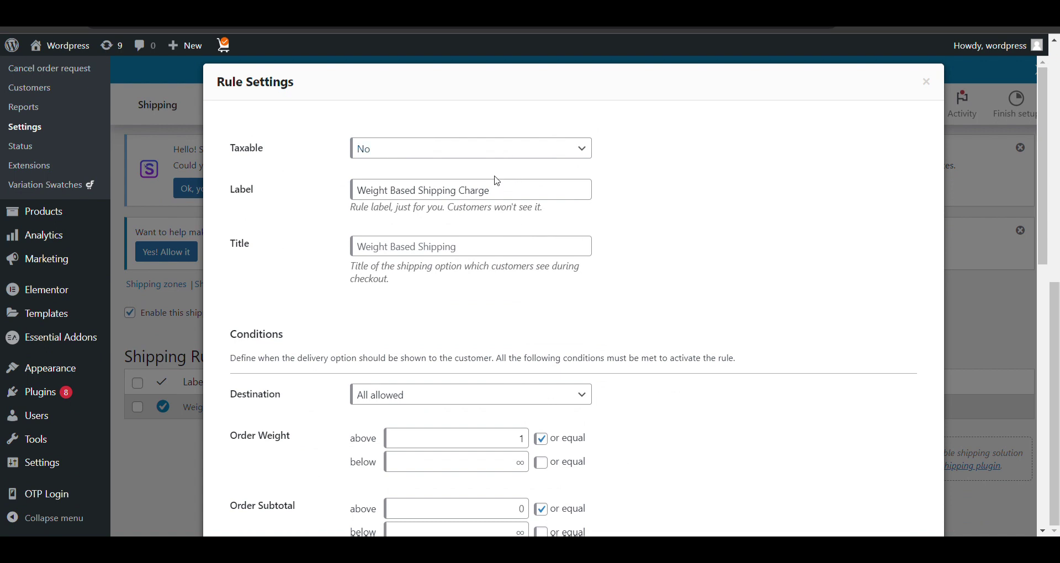
{"action": "scroll", "coordinate": [453, 281], "scroll_direction": "down", "scroll_amount": 1}
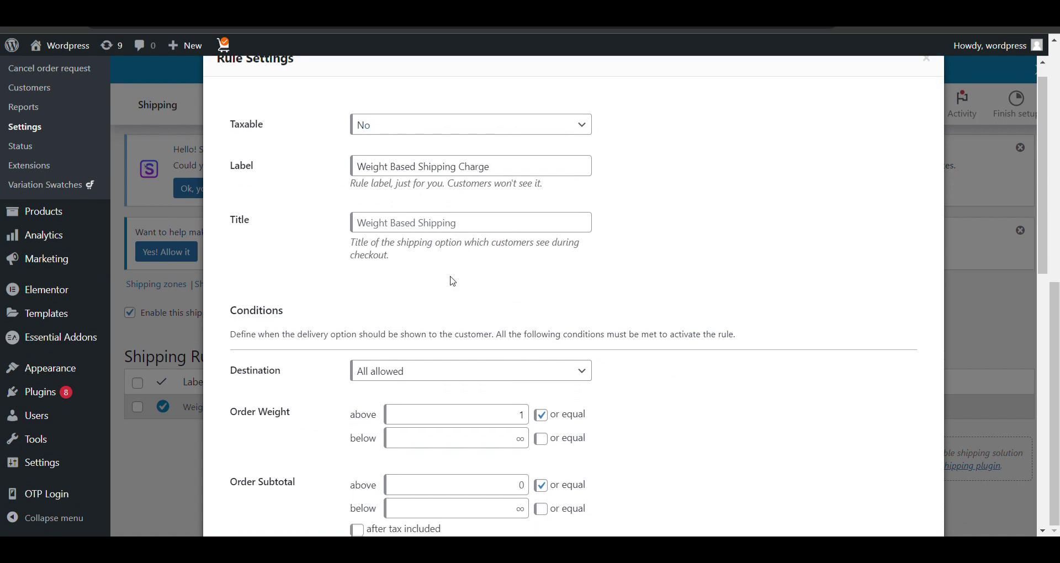
{"action": "scroll", "coordinate": [452, 282], "scroll_direction": "down", "scroll_amount": 3}
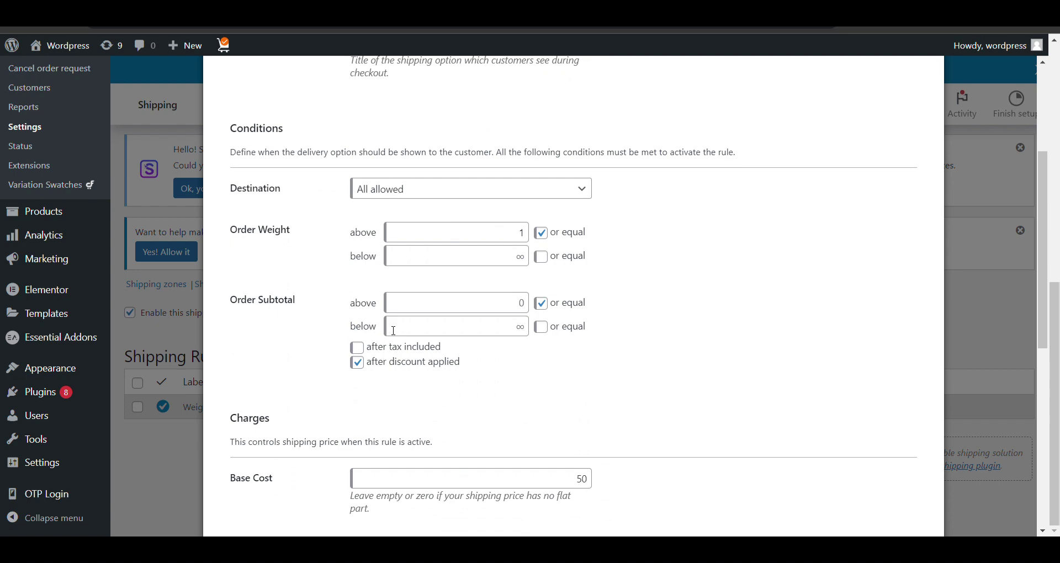
{"action": "scroll", "coordinate": [393, 330], "scroll_direction": "down", "scroll_amount": 5}
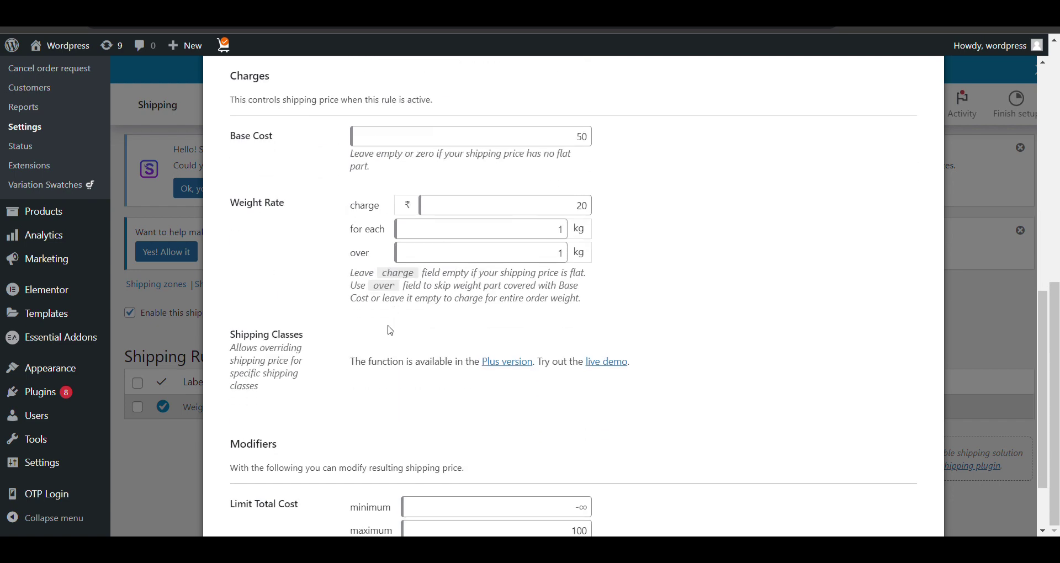
{"action": "scroll", "coordinate": [391, 330], "scroll_direction": "down", "scroll_amount": 2}
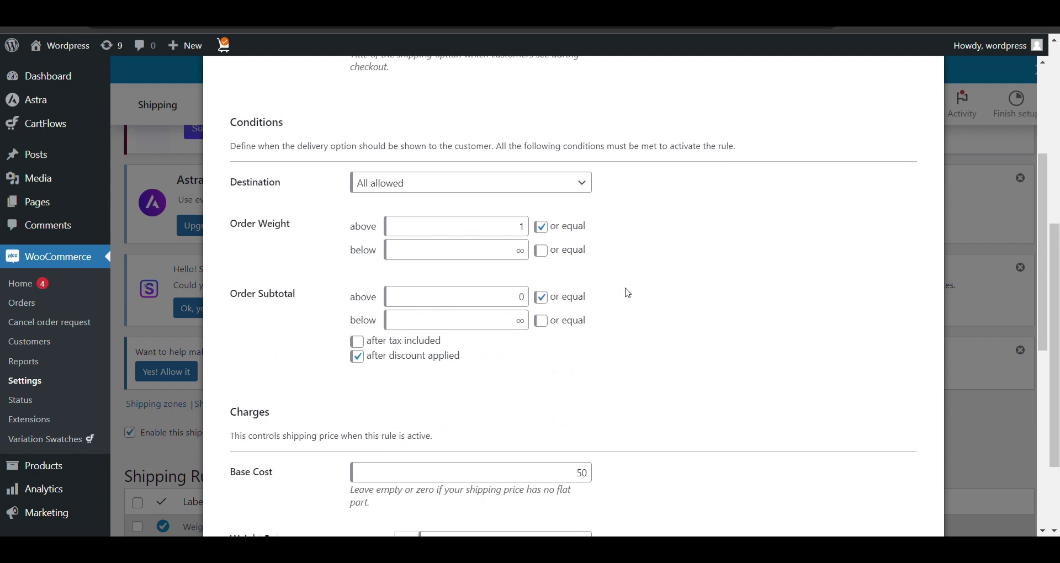
{"action": "scroll", "coordinate": [628, 293], "scroll_direction": "down", "scroll_amount": 3}
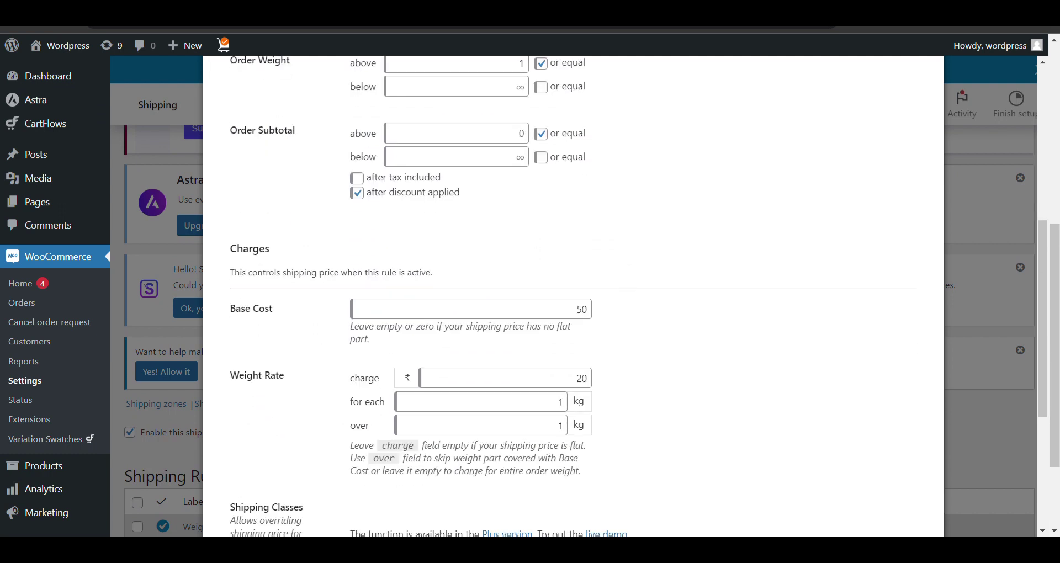